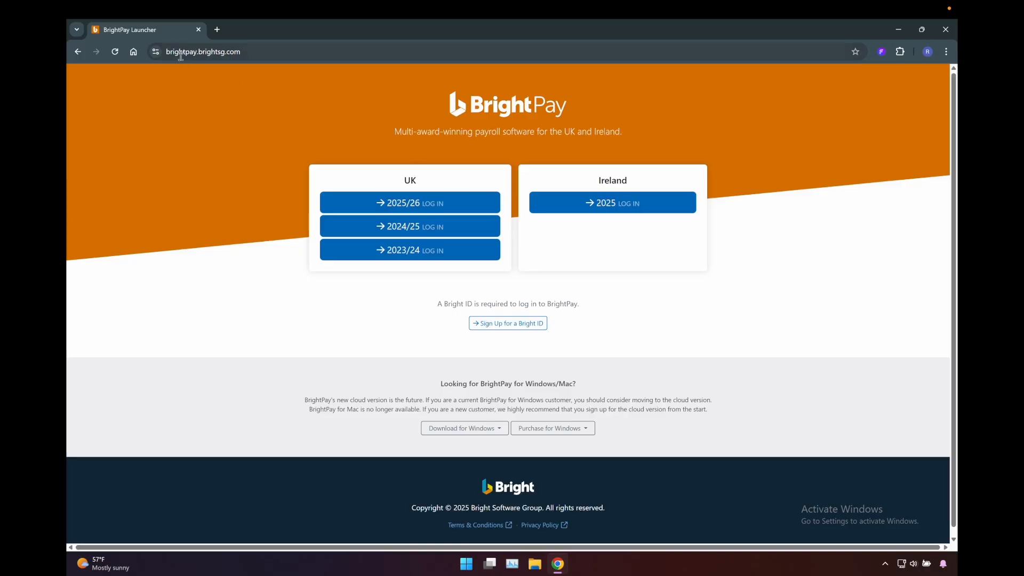
- Open the UK 2025/26 login from the launcher page and sign in with the prefilled Bright ID credentials
left_click_drag(167, 52, 240, 55)
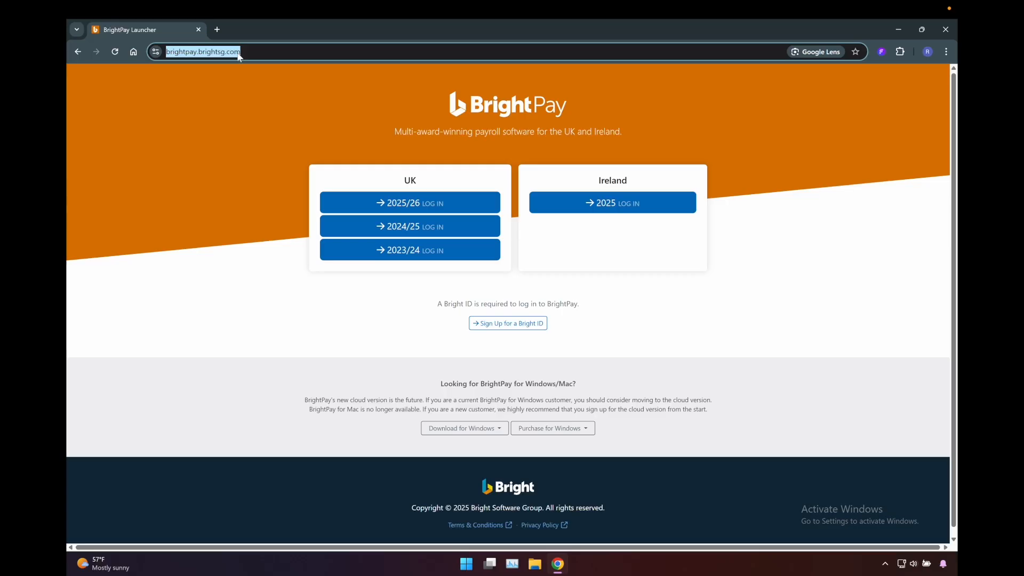
left_click(512, 181)
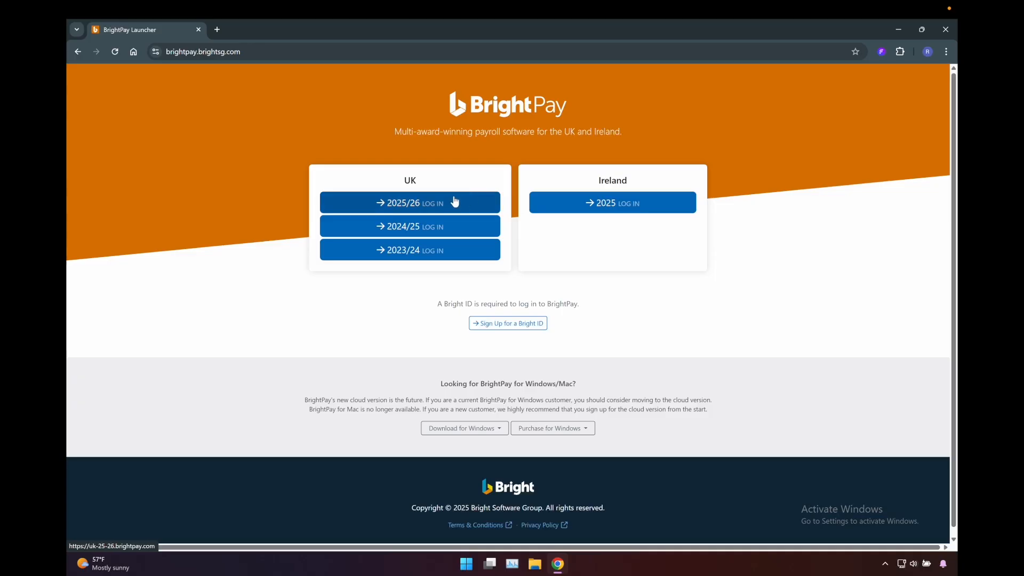
left_click(439, 203)
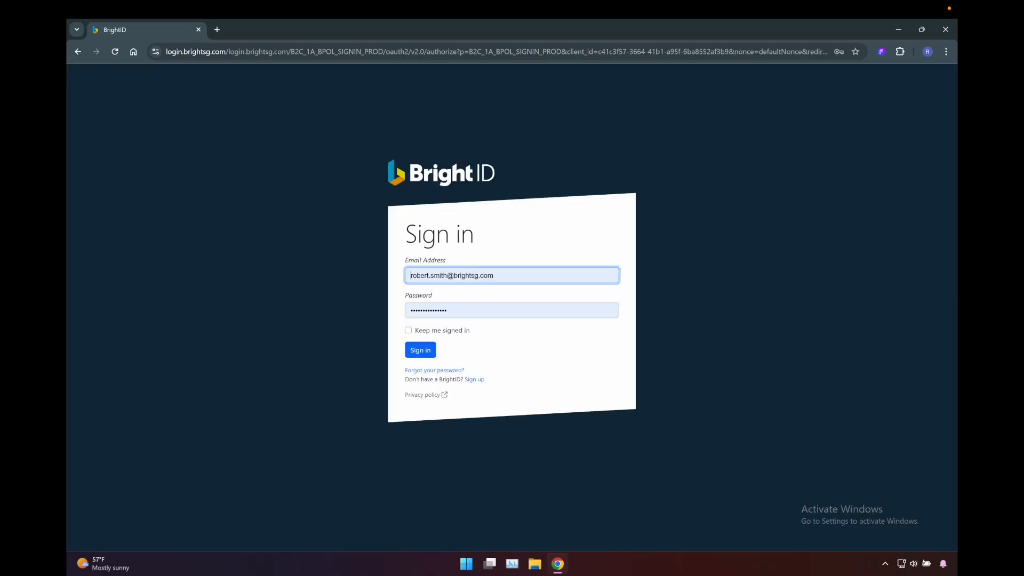
left_click(415, 352)
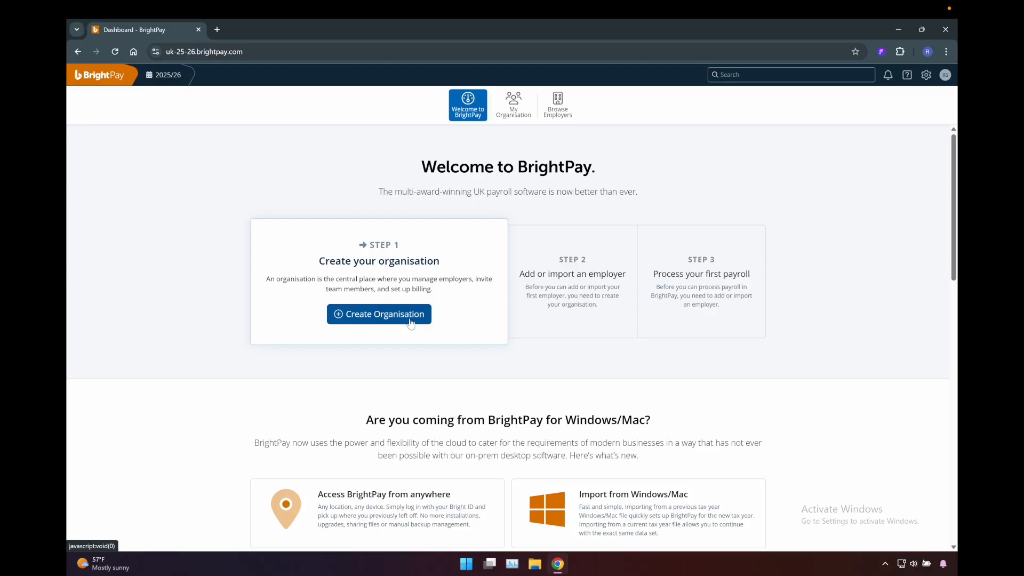
- Start creating a new organisation and name it Alan's Auto Service
left_click(401, 318)
left_click(438, 338)
type("Alan's Auto Service")
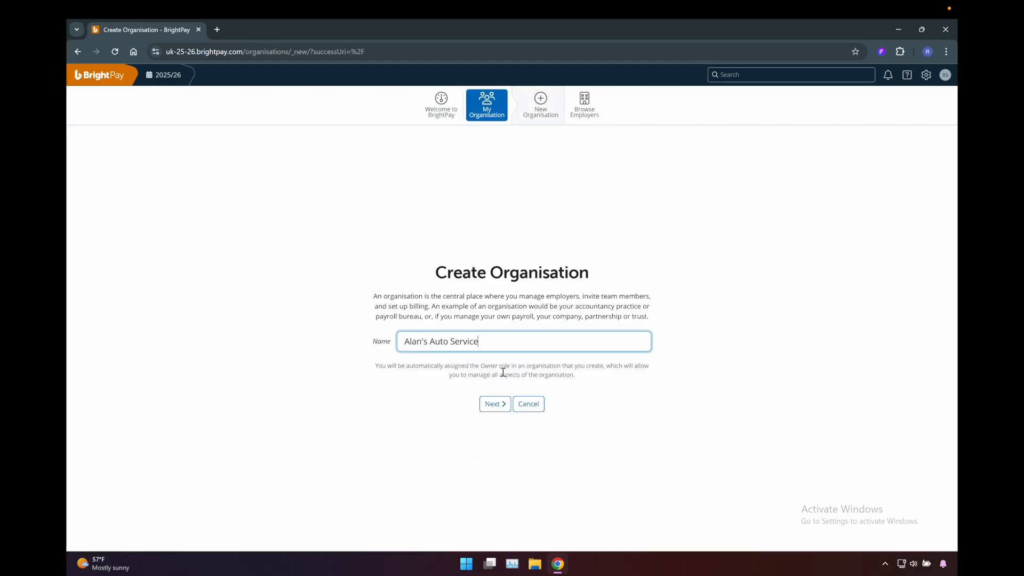
left_click(501, 406)
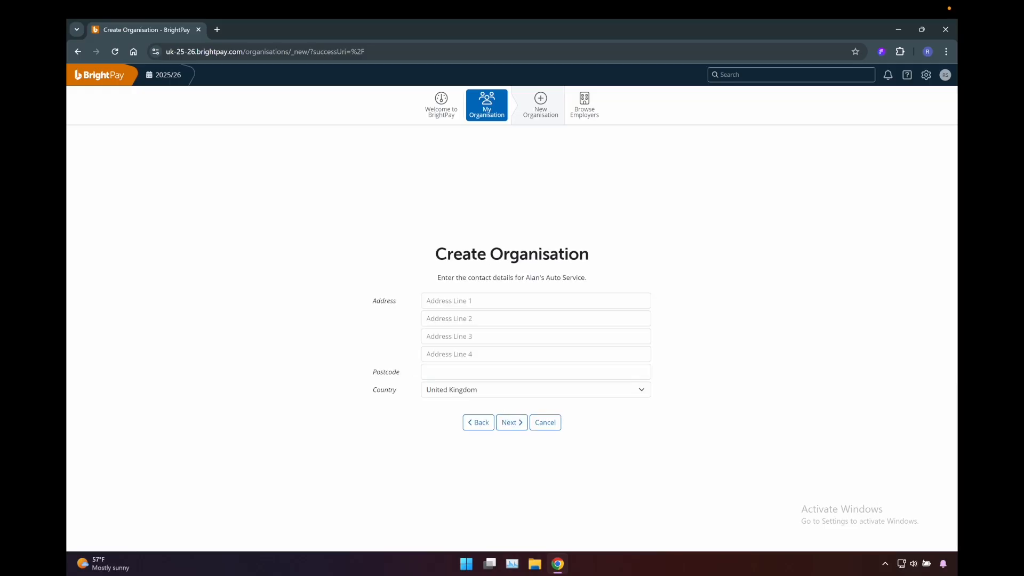
- Fill in the organisation's three address lines and postcode, keeping United Kingdom as the country, and continue to the billing plans
left_click(472, 301)
type("27 Chester Road")
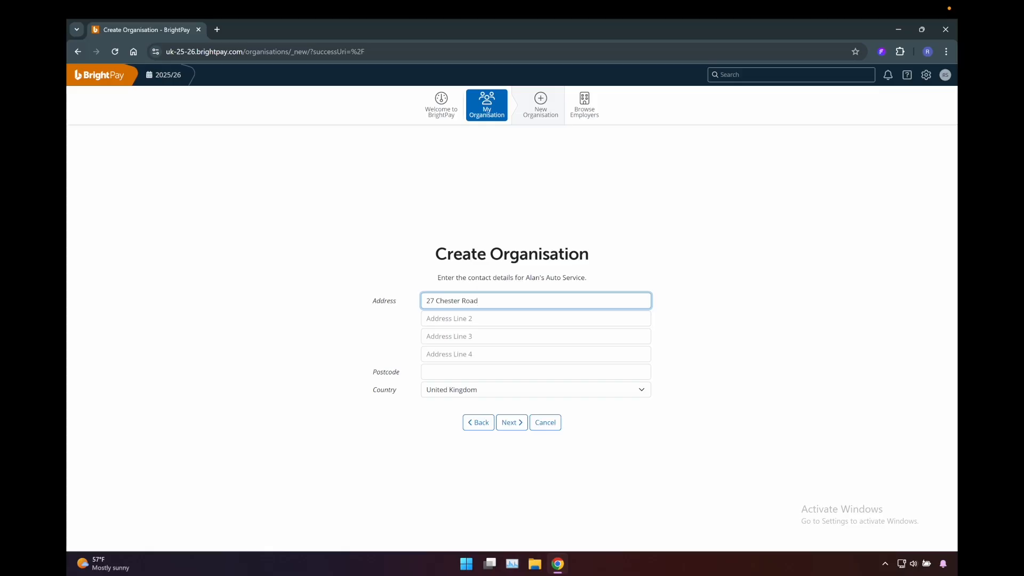
left_click(434, 319)
type("Durham")
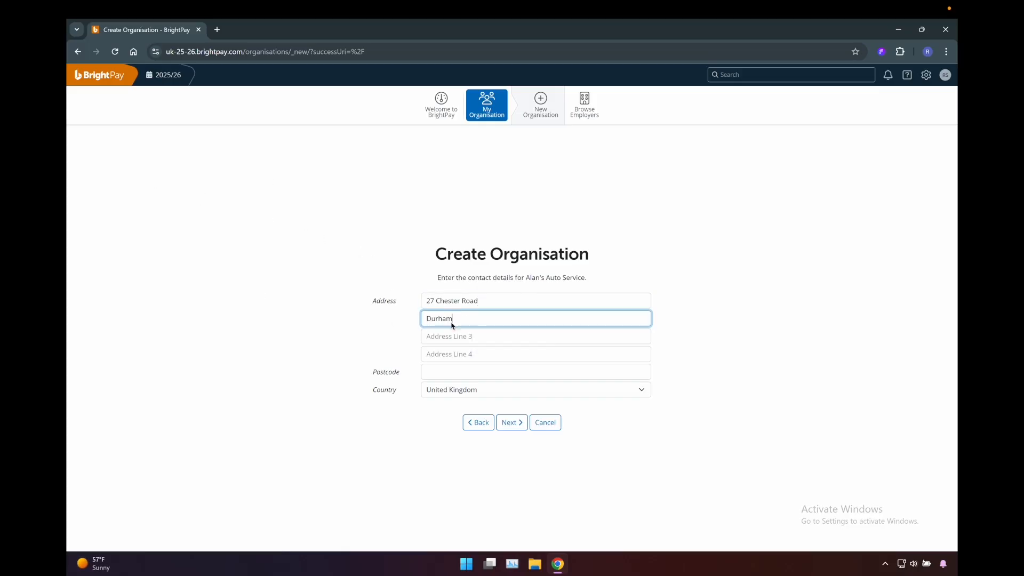
left_click(465, 335)
type("County Durham")
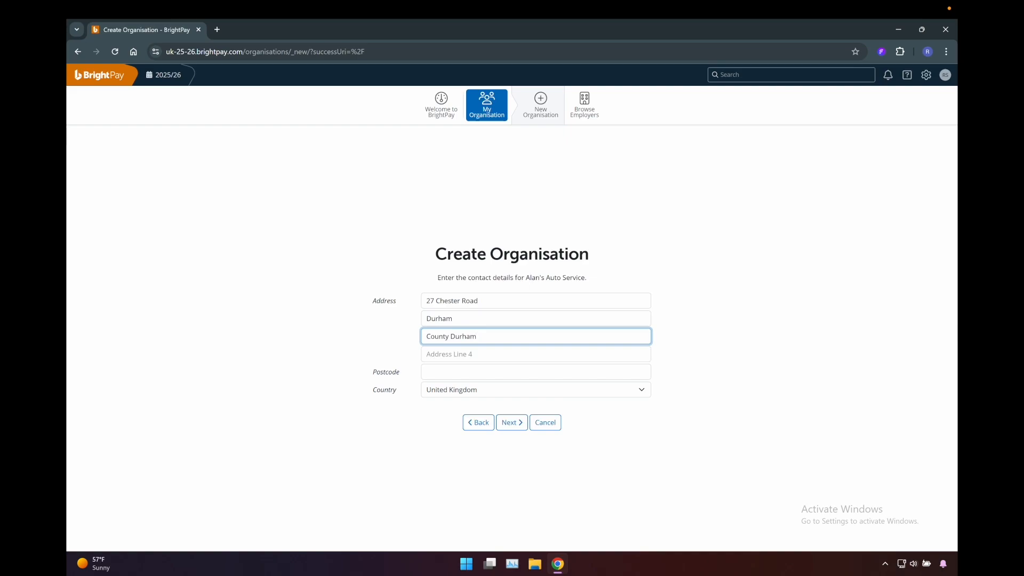
left_click(507, 372)
type("DH15 8WD")
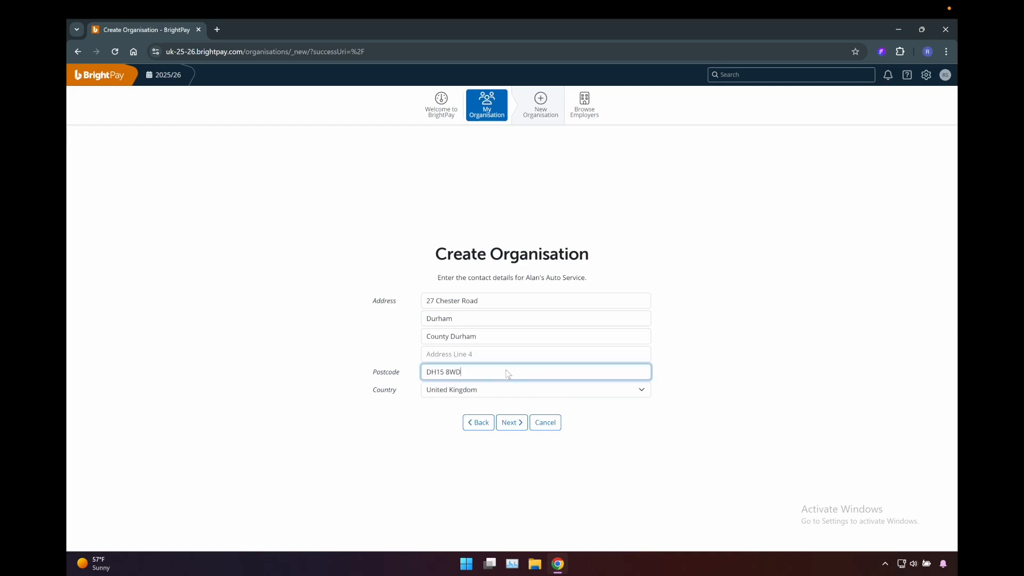
left_click(521, 426)
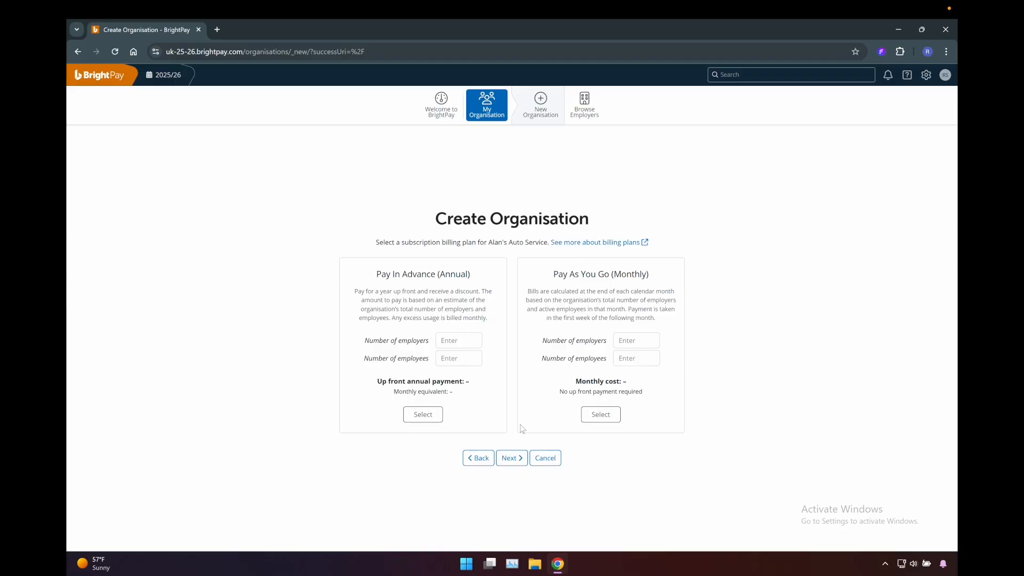
- Choose the Pay In Advance (Annual) billing plan for 1 employer and 20 employees and continue
left_click_drag(462, 275, 446, 275)
left_click(632, 275)
left_click(452, 337)
type("1")
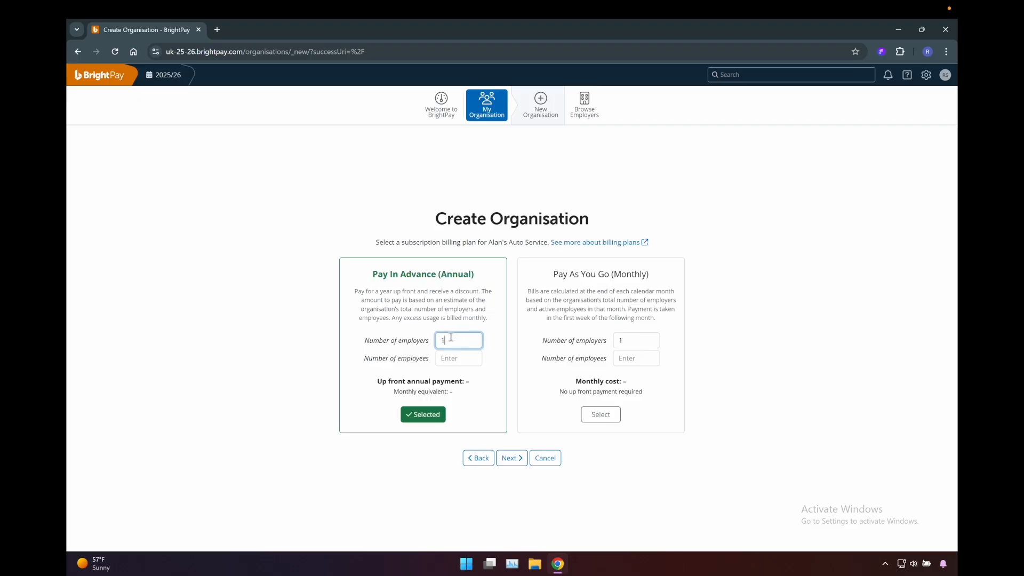
left_click(460, 360)
type("20")
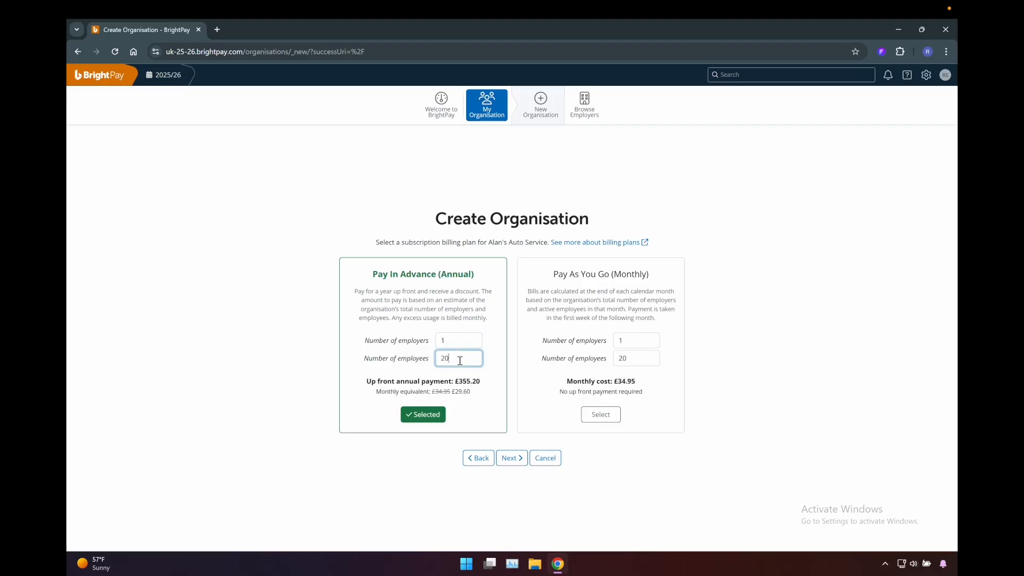
left_click(510, 380)
left_click(512, 459)
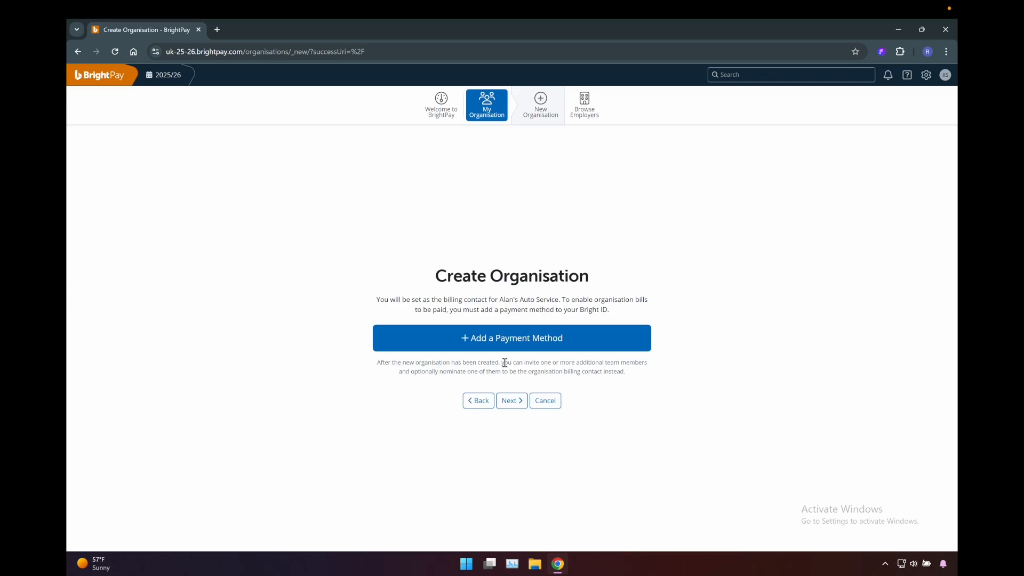
- Skip adding a payment method and create the Alan's Auto Service organisation
left_click(522, 403)
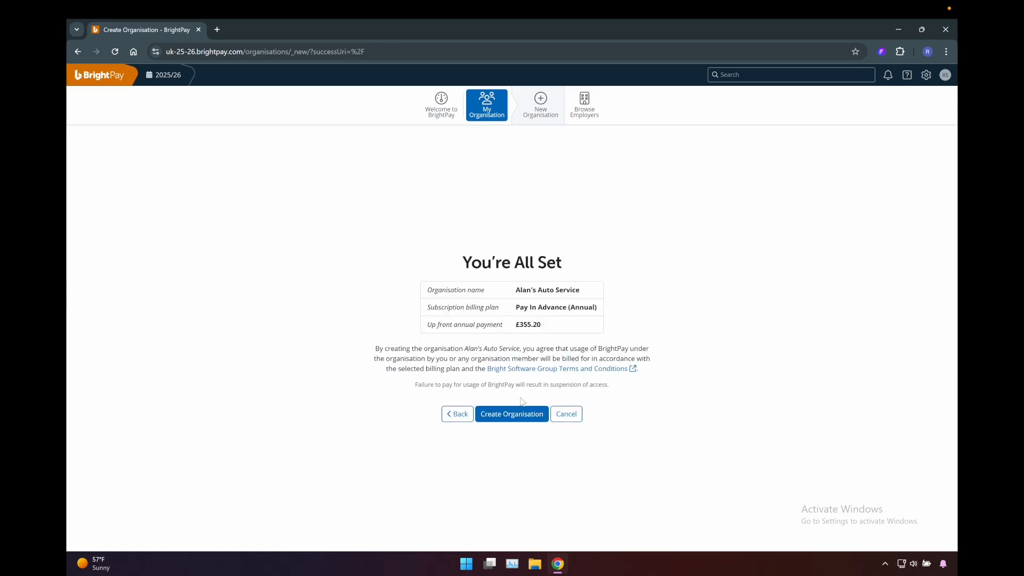
left_click(519, 416)
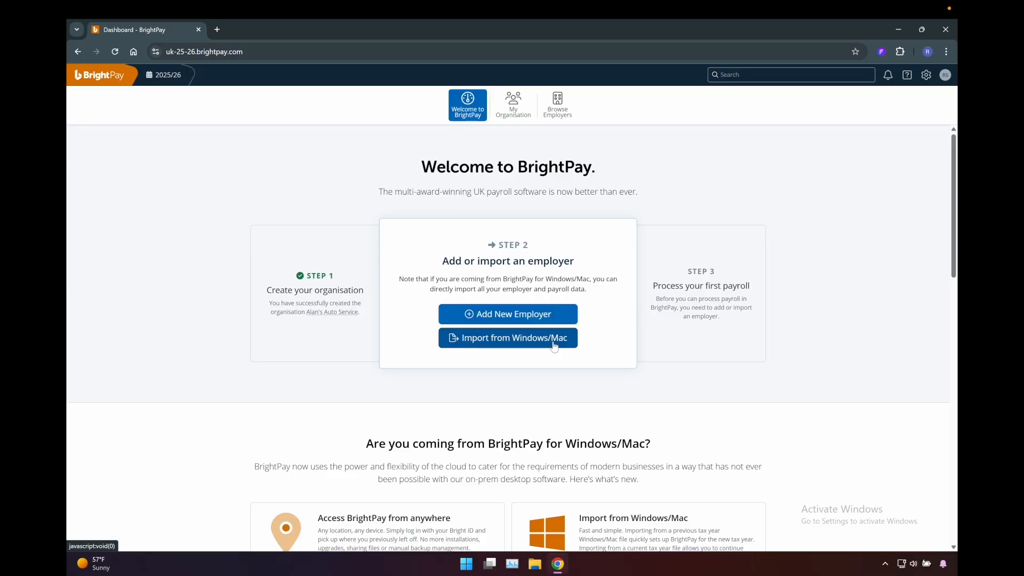
- Start an employer import from BrightPay for Windows/Mac into Alan's Auto Service, leaving the admin-members-only restriction off
left_click(514, 344)
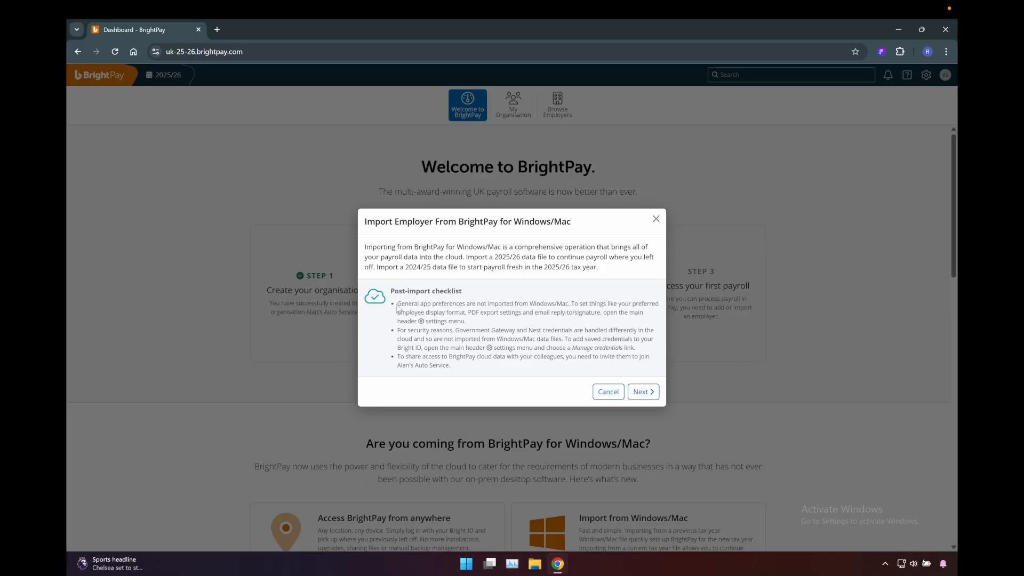
left_click_drag(399, 304, 504, 367)
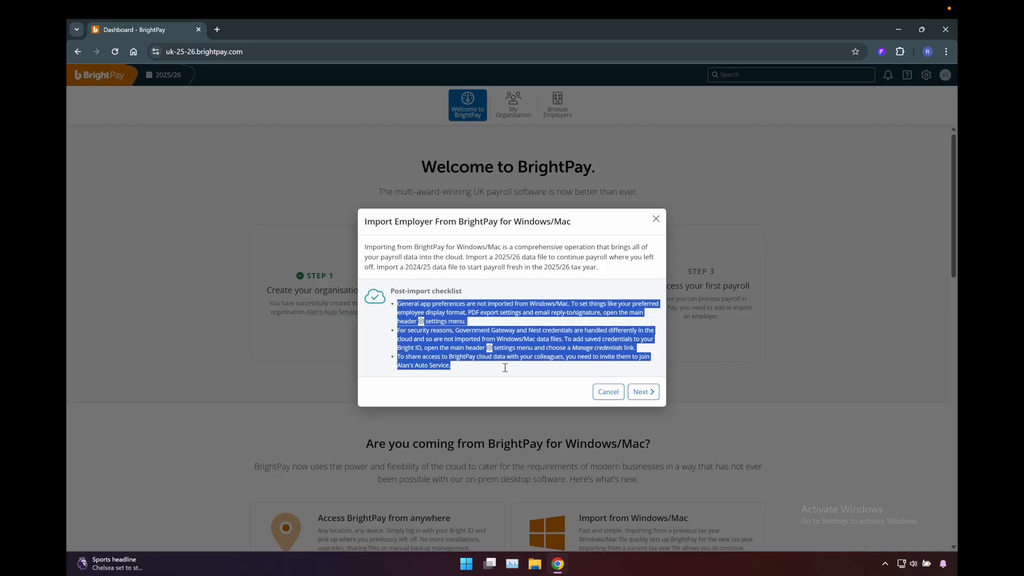
left_click(505, 368)
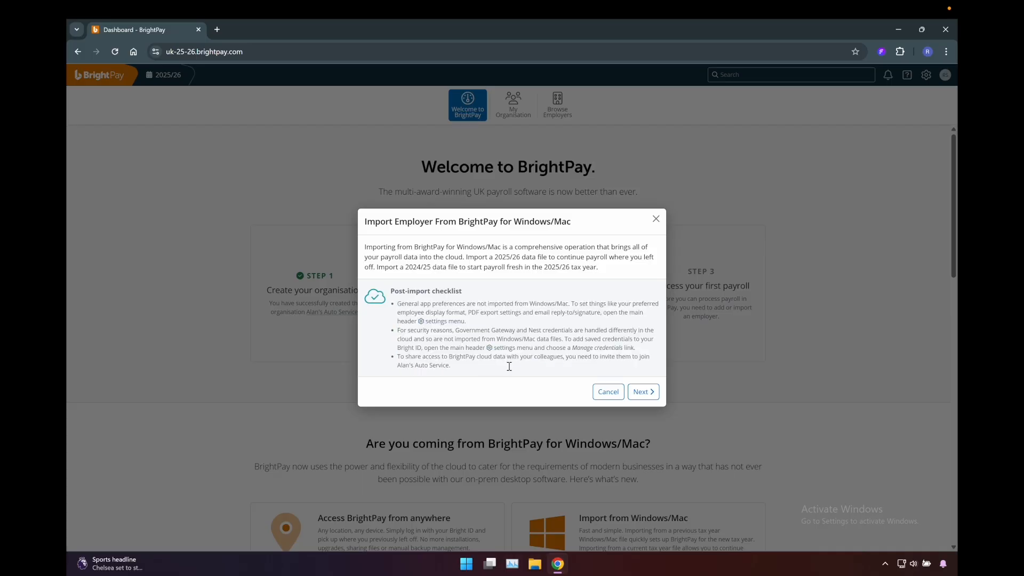
left_click(642, 392)
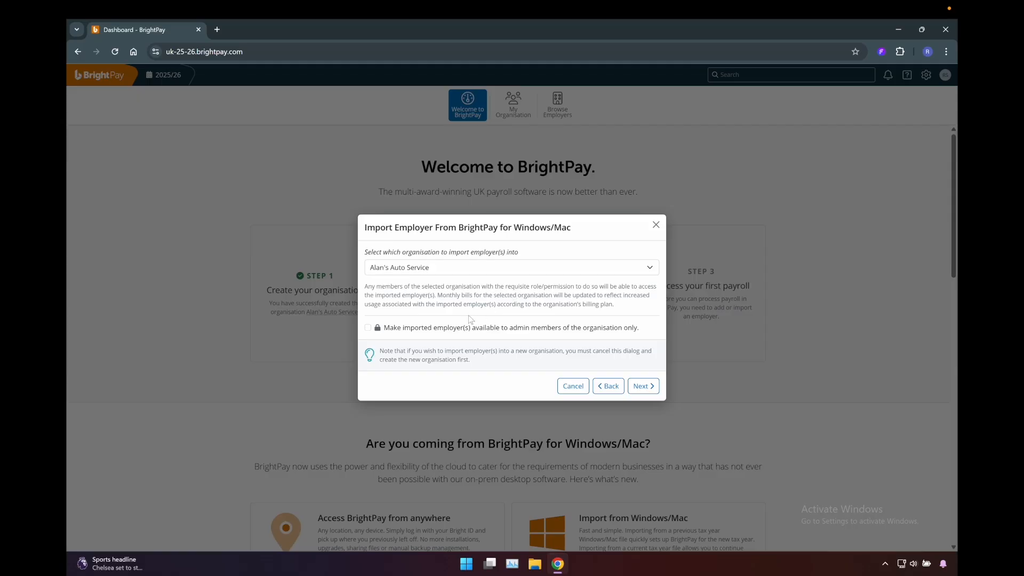
left_click(368, 328)
left_click(368, 328)
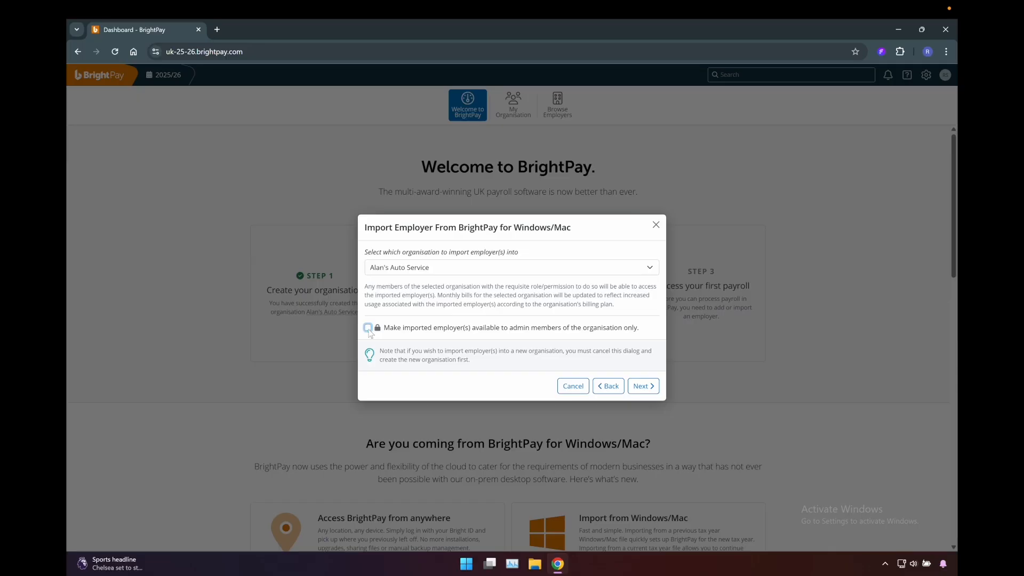
left_click(643, 386)
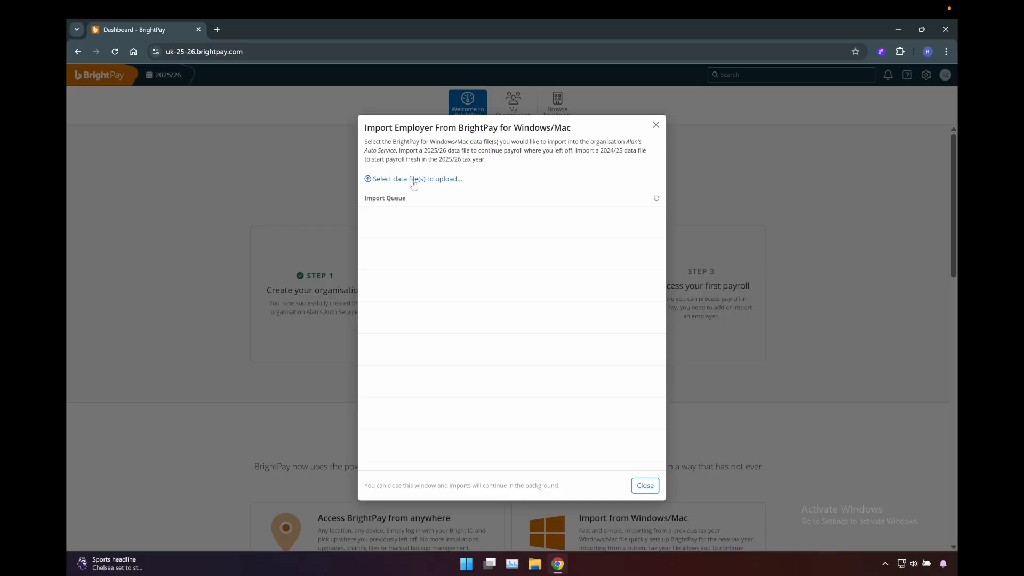
- Switch to the BrightPay 2025/26 desktop app and browse to the file location of the Alan's Auto Service employer
left_click(897, 30)
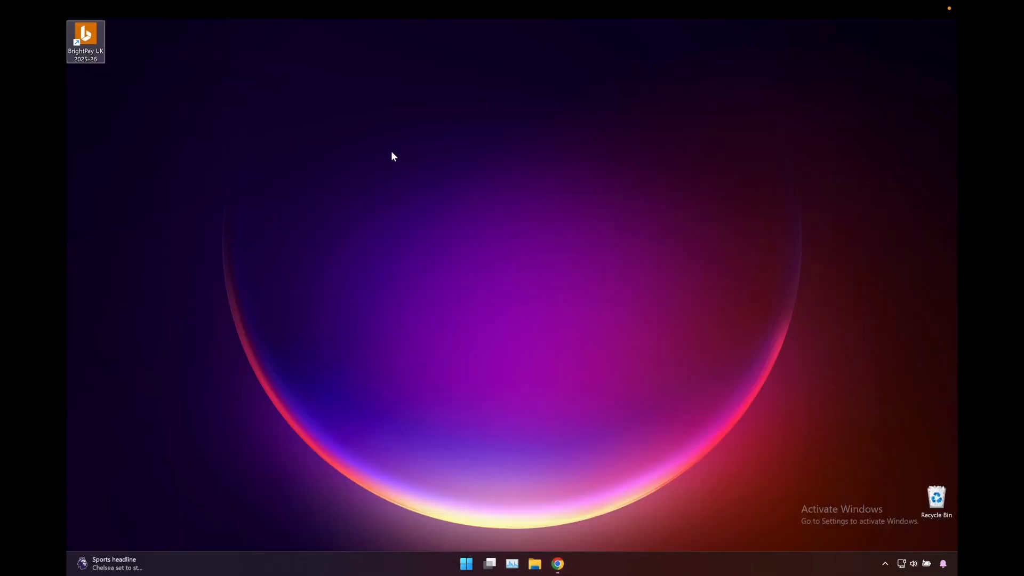
double_click(87, 43)
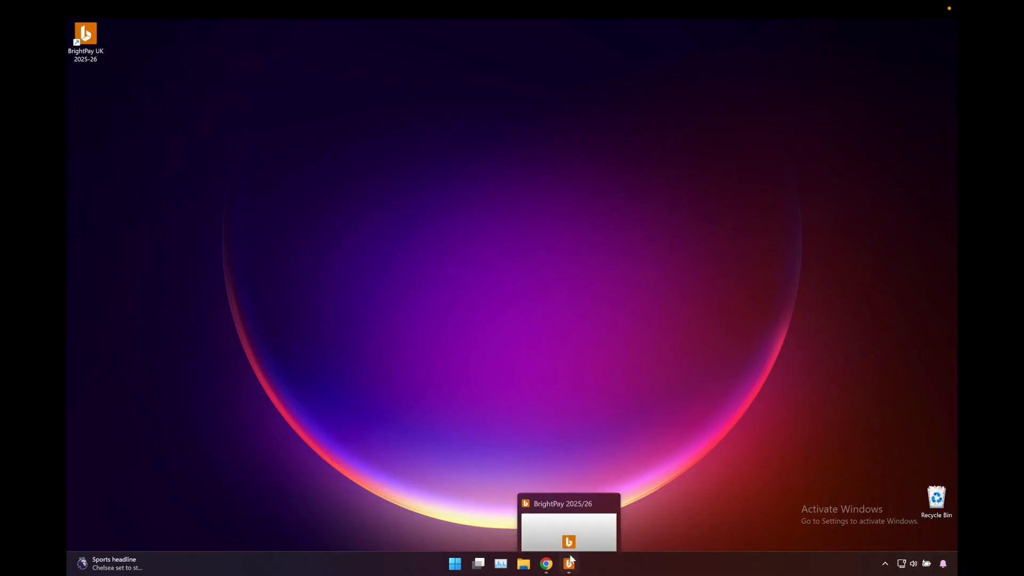
left_click(572, 560)
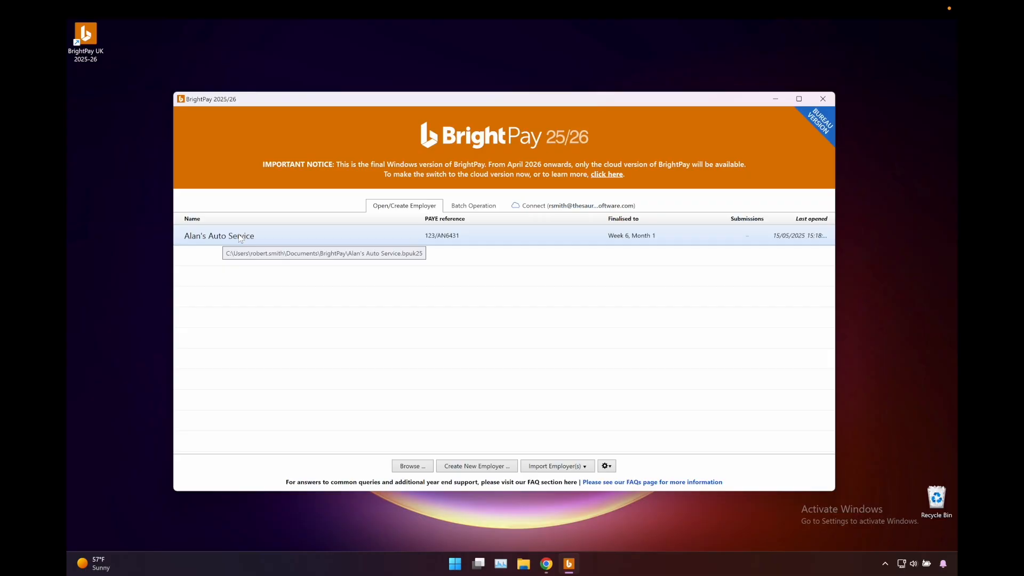
right_click(240, 239)
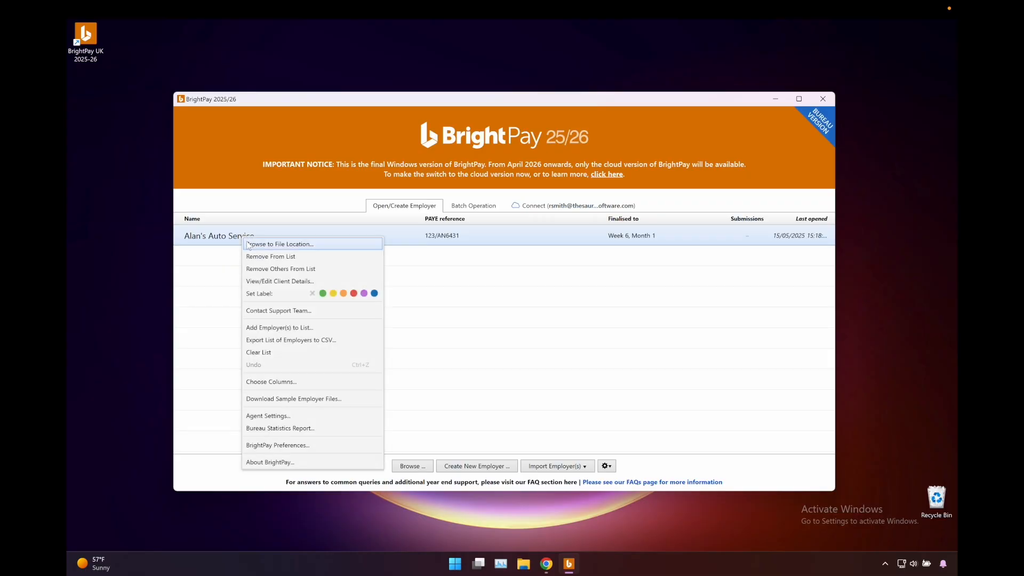
left_click(247, 245)
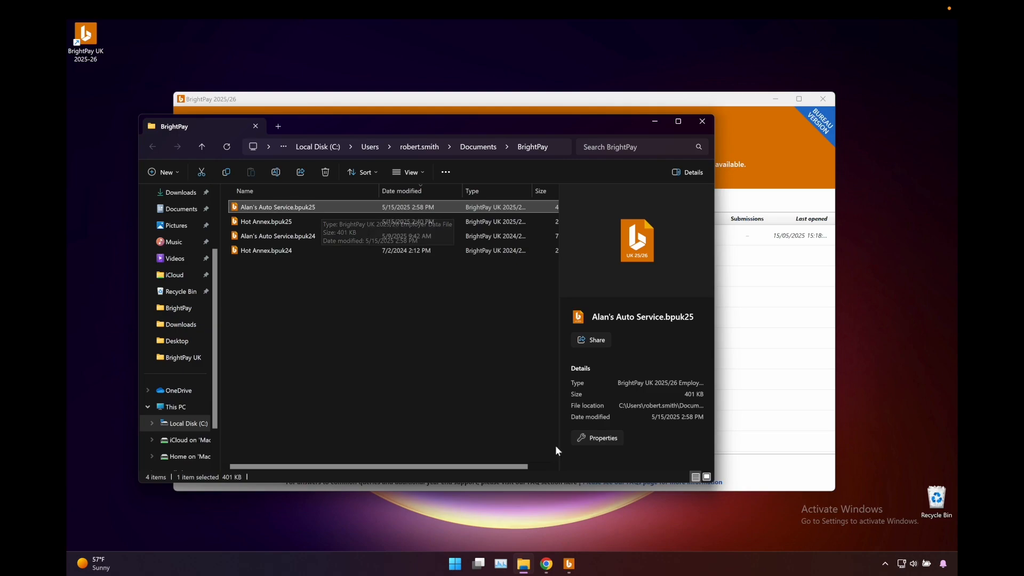
- Switch back to Chrome and choose Alan's Auto Service.bpuk25 from the BrightPay folder in Documents as the data file to upload
left_click(550, 563)
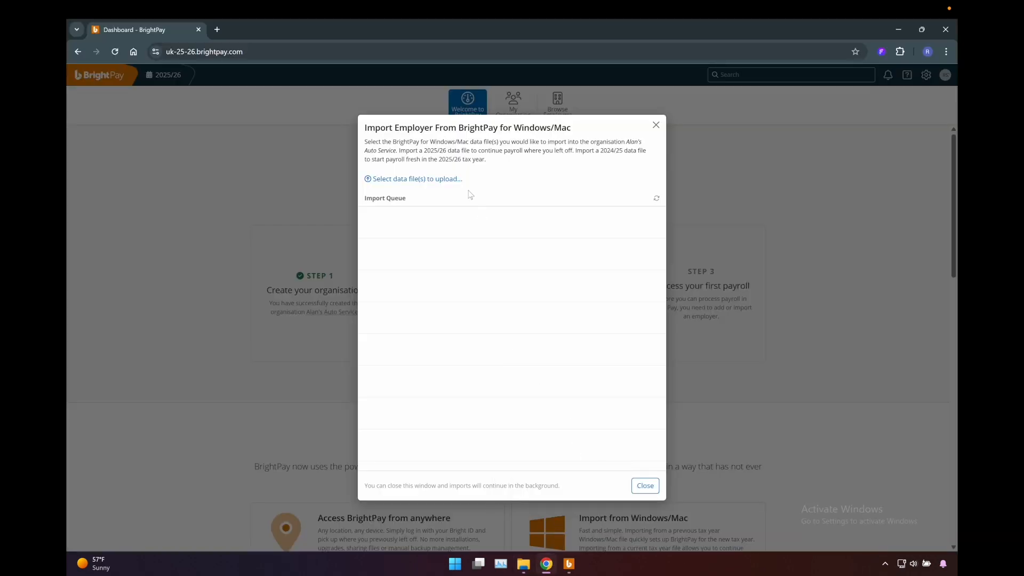
left_click(436, 179)
left_click(103, 151)
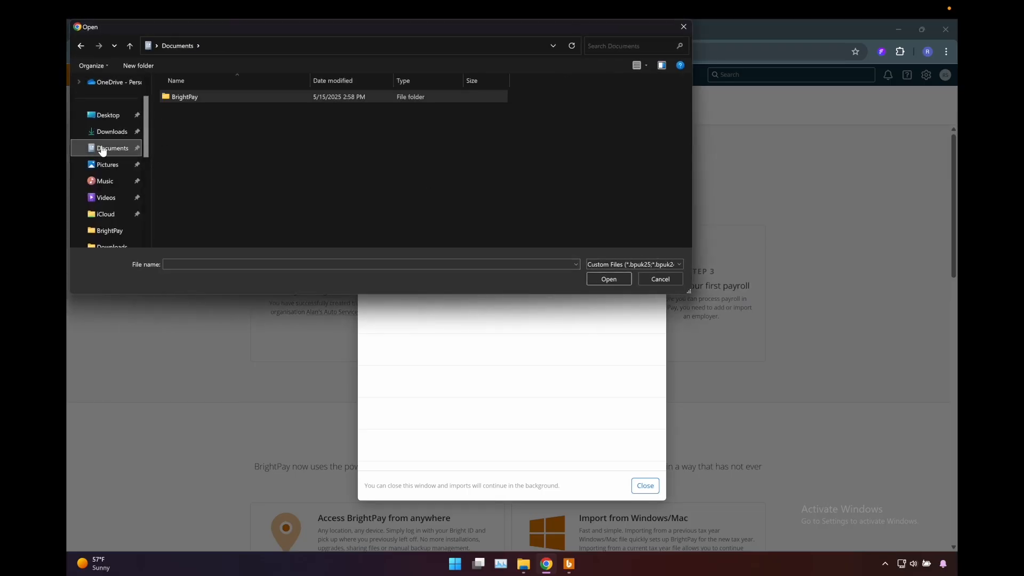
double_click(187, 96)
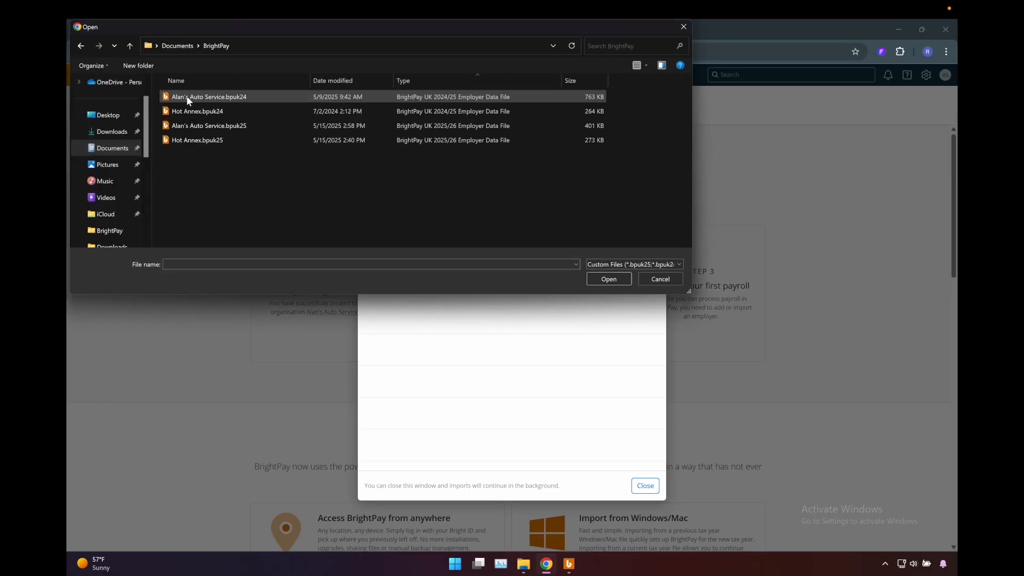
left_click(192, 125)
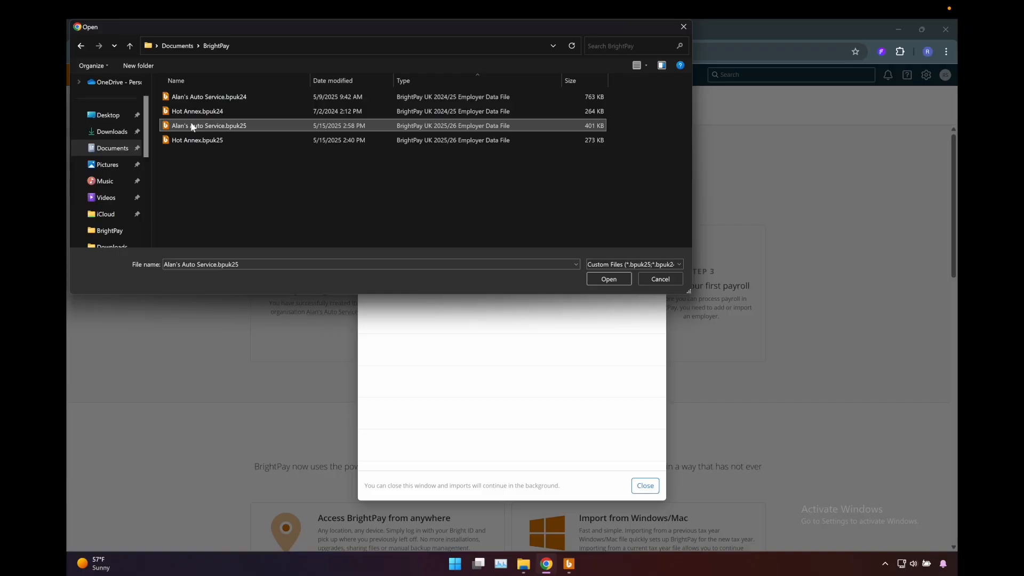
left_click_drag(258, 29, 338, 103)
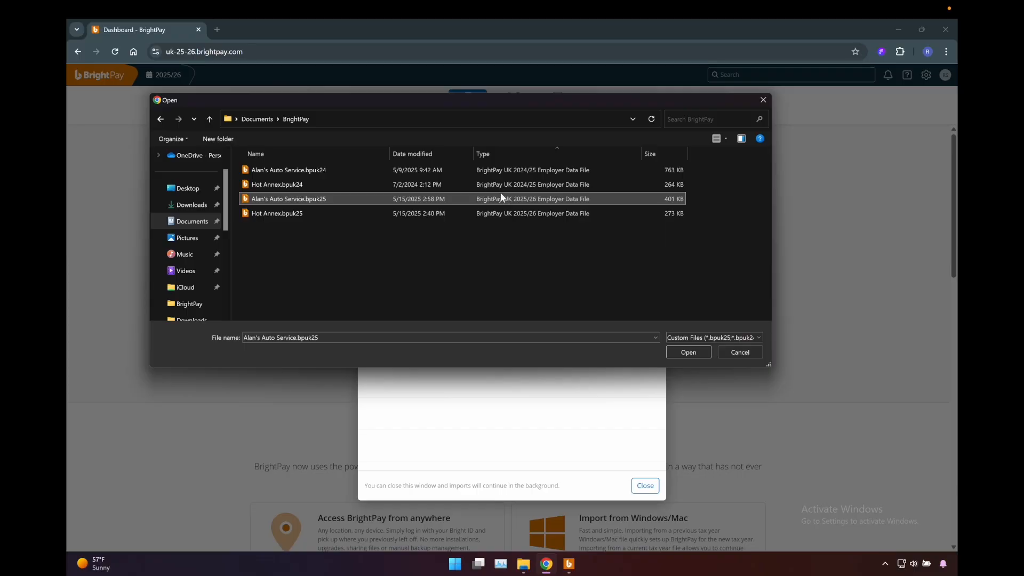
left_click(282, 215, "ctrl")
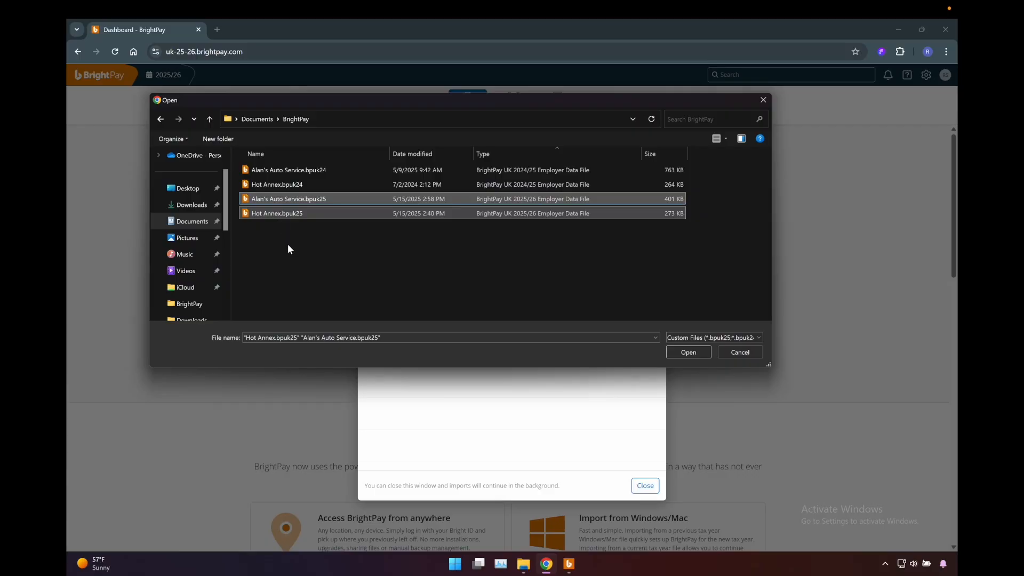
left_click(287, 244)
left_click(299, 199)
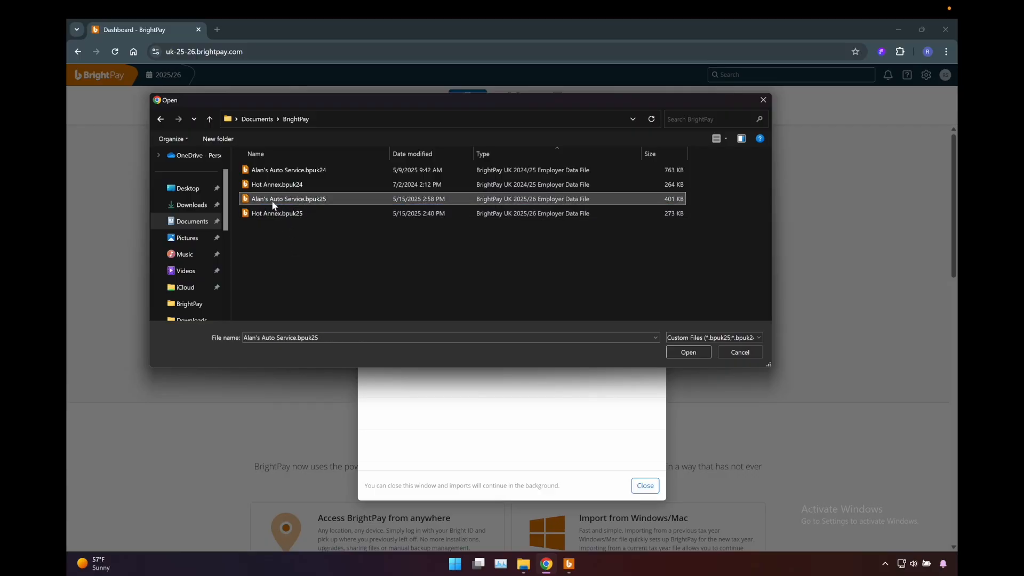
left_click(687, 353)
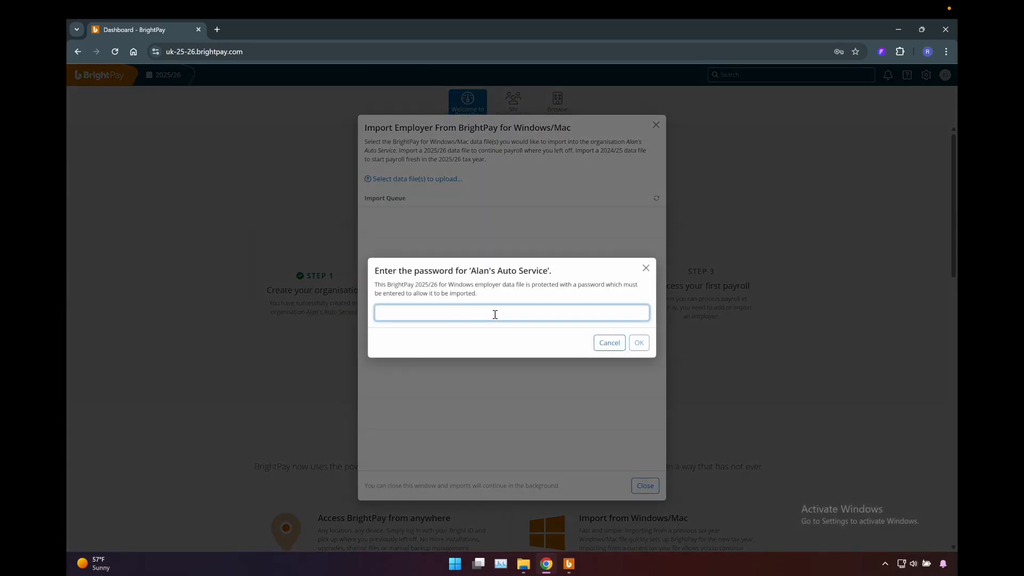
- Enter the employer data file's password to import it, dismiss the browser's password warning and close the import dialog
type("••••")
left_click(400, 342)
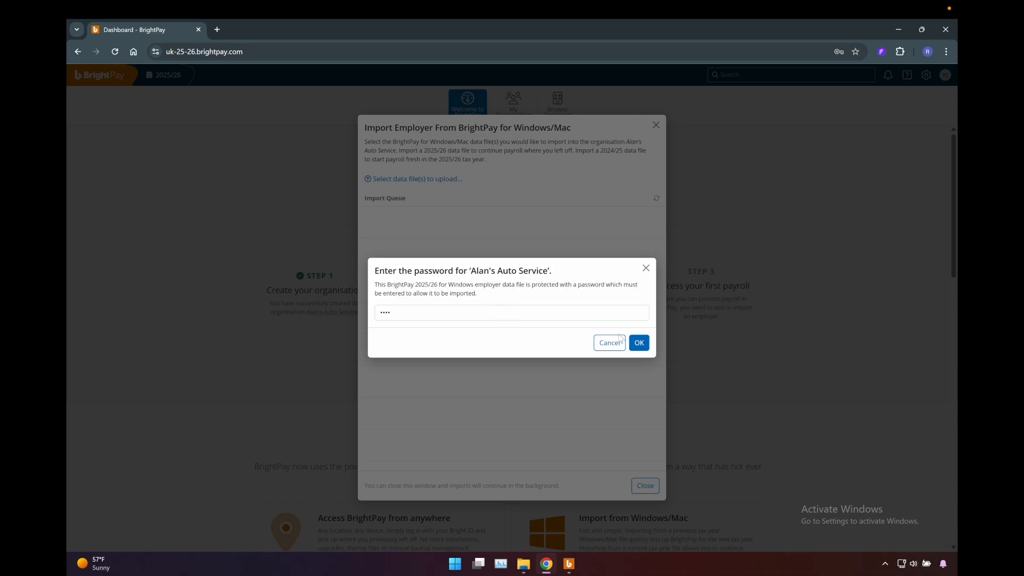
left_click(639, 342)
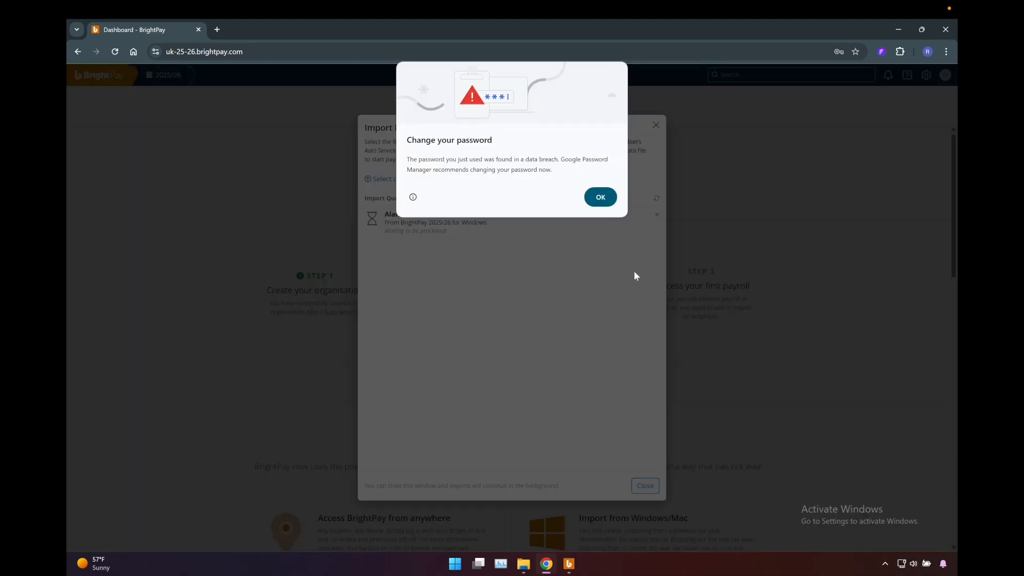
left_click(600, 197)
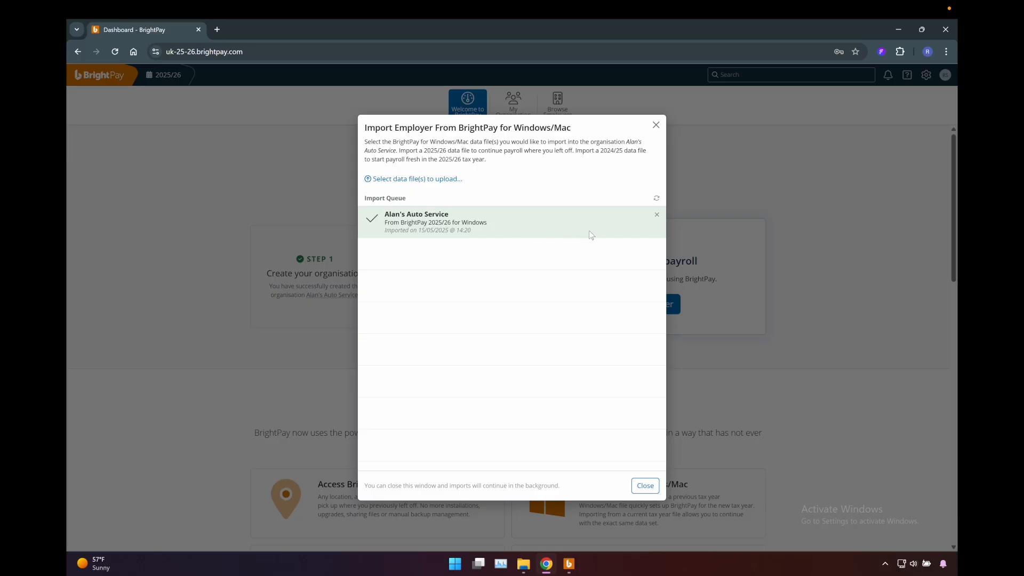
left_click(646, 486)
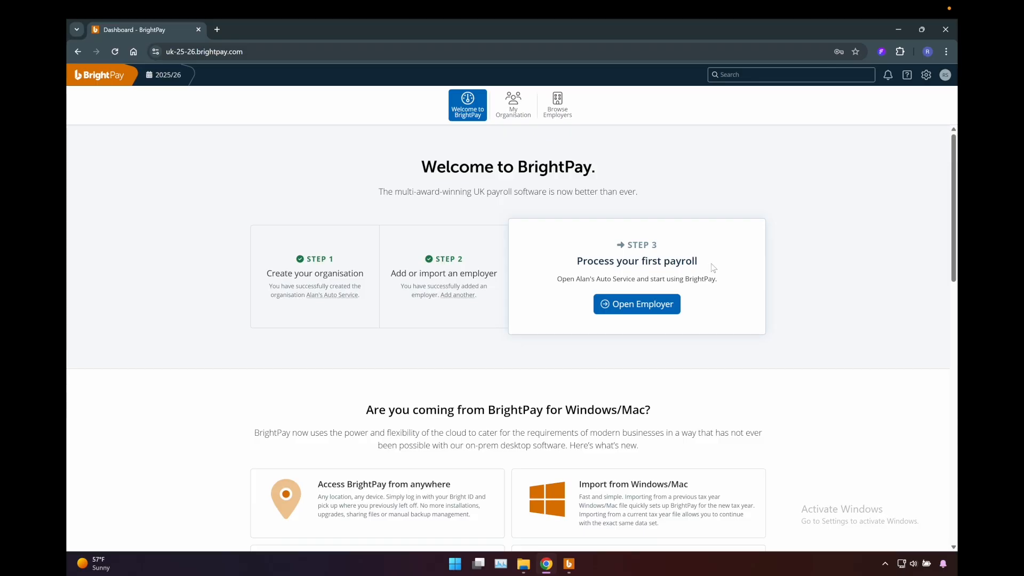
- Open the Alan's Auto Service employer and review its finalised payroll for Week 5, Week 4 and Month 1
left_click(647, 306)
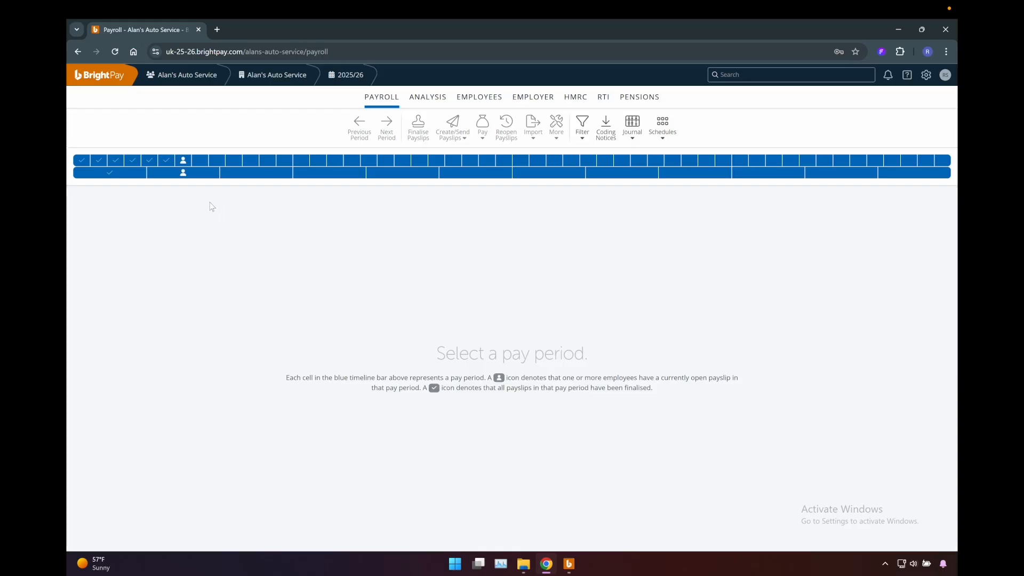
left_click(160, 161)
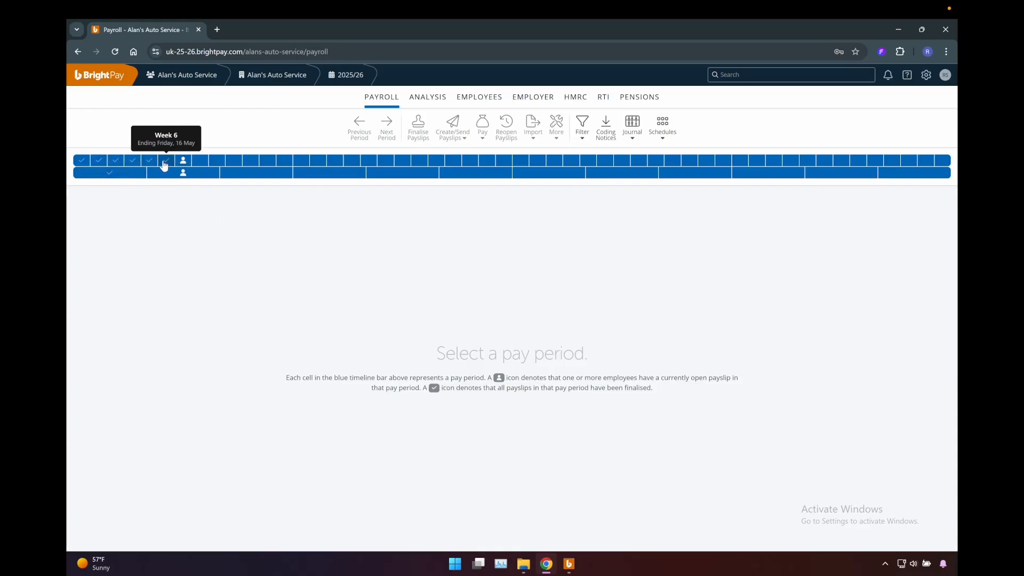
left_click(150, 166)
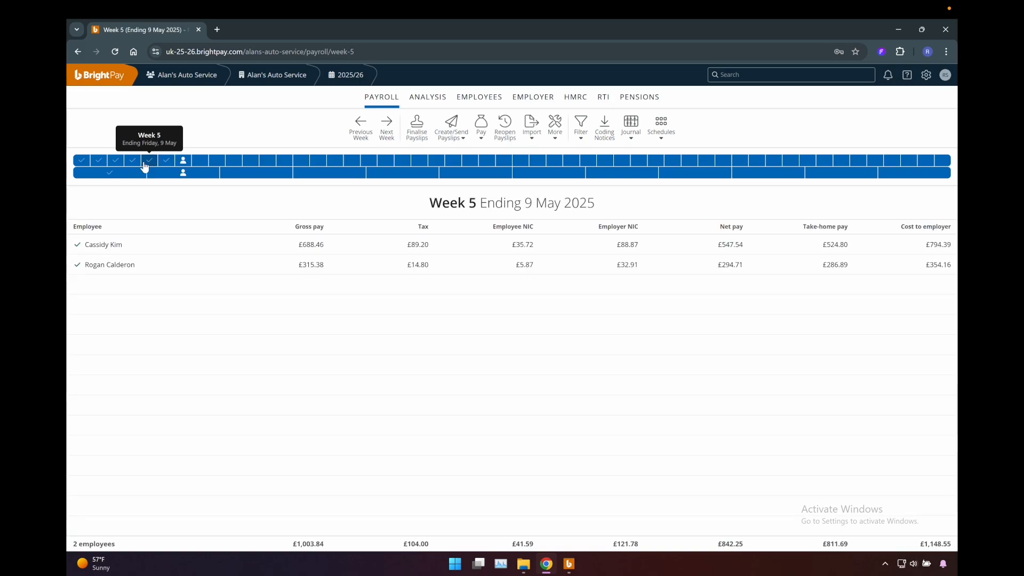
left_click(138, 162)
left_click(136, 176)
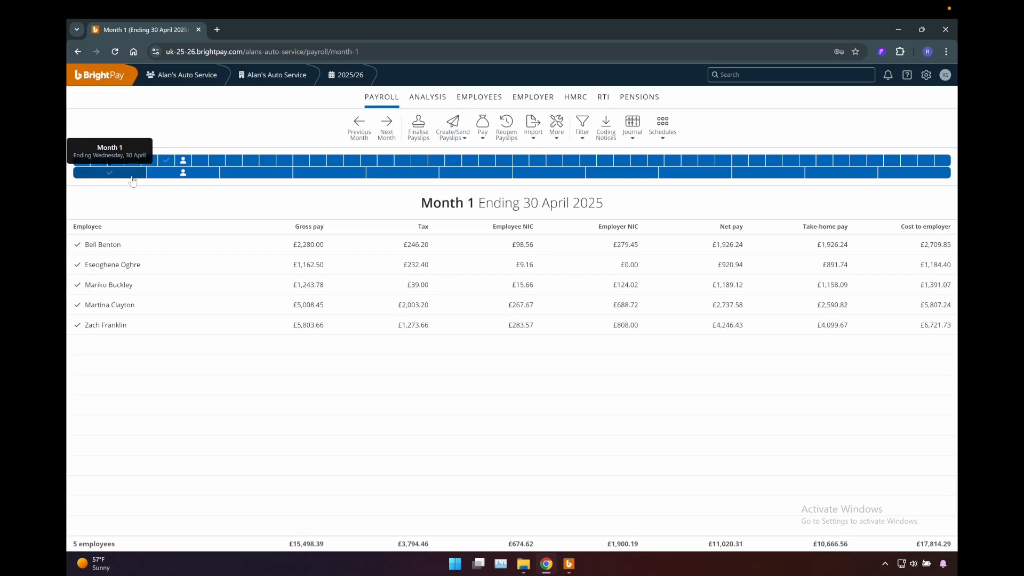
left_click(132, 162)
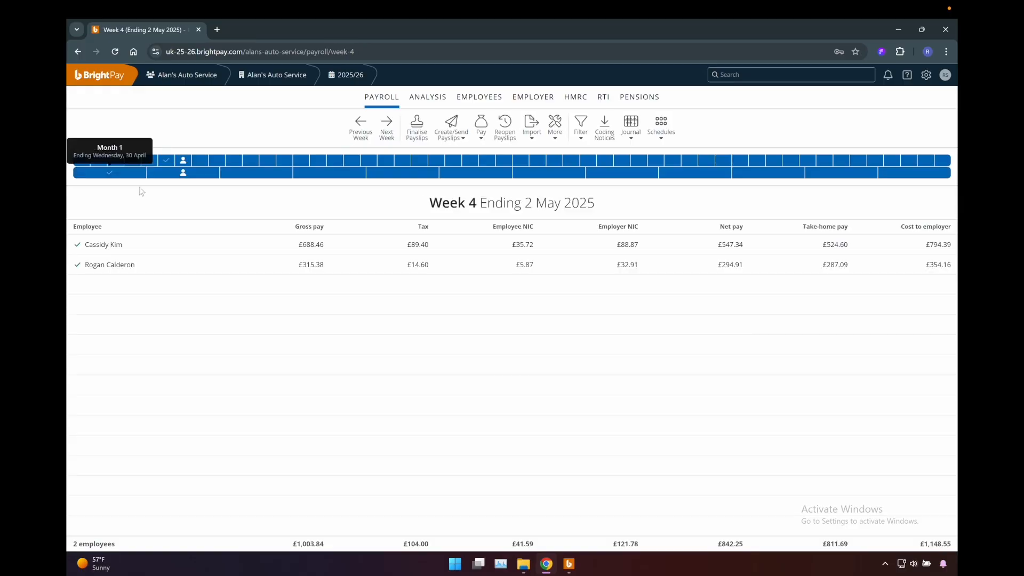
left_click(127, 176)
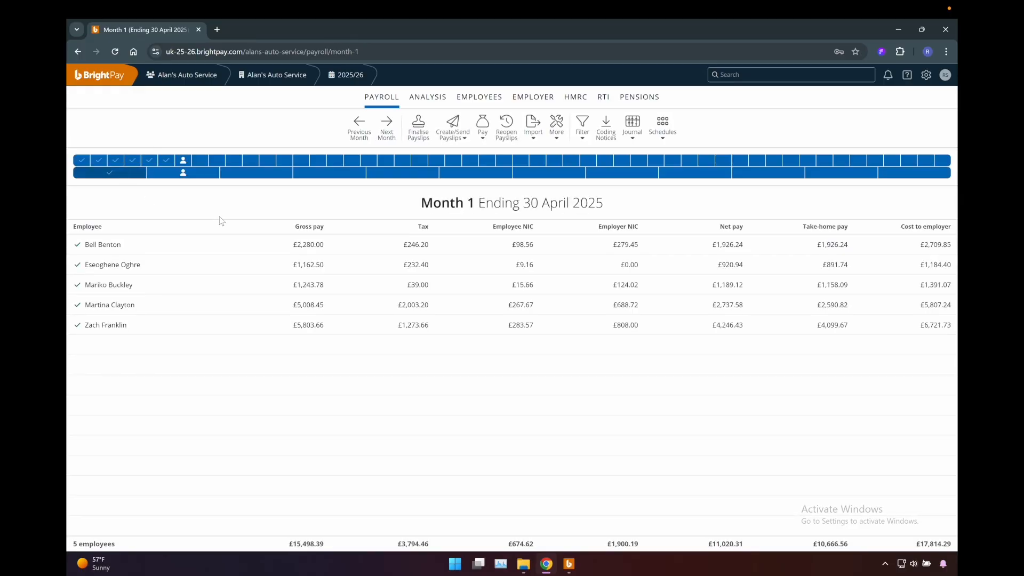
- Open Month 2 and check the first employee's payslip and the Statutory Maternity Pay of the employee on maternity leave
left_click(185, 178)
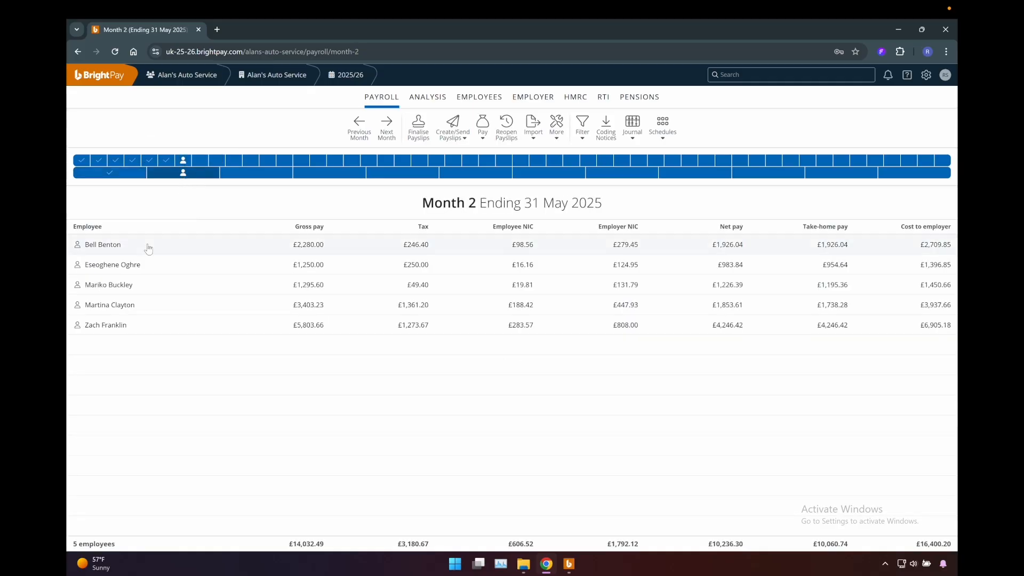
left_click(148, 248)
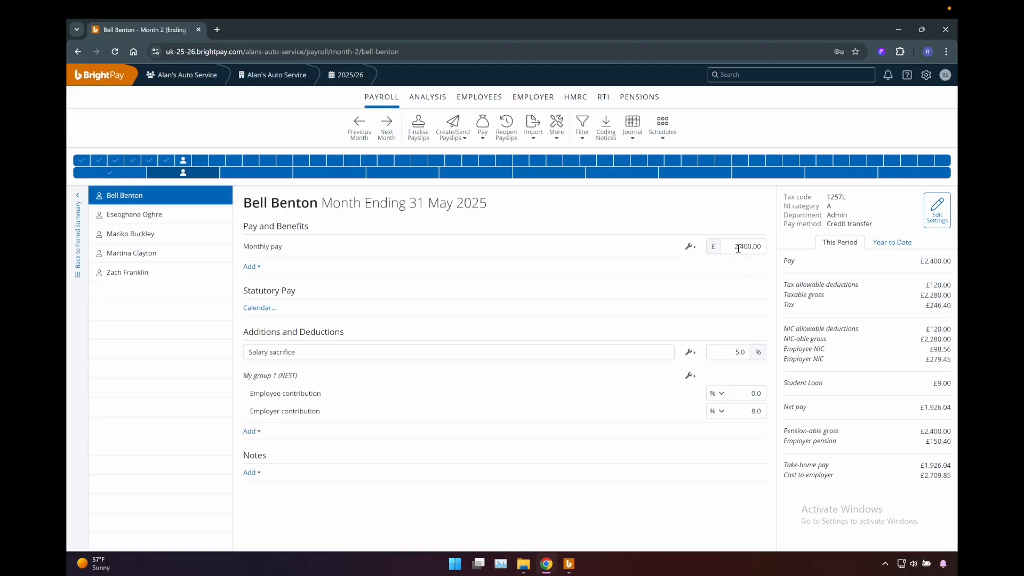
left_click(155, 253)
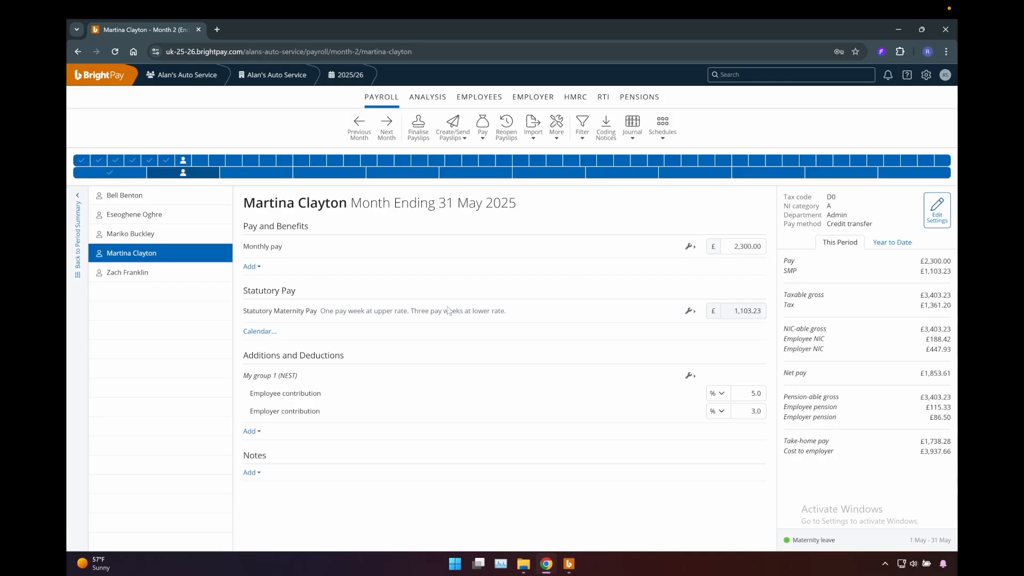
left_click_drag(507, 311, 244, 324)
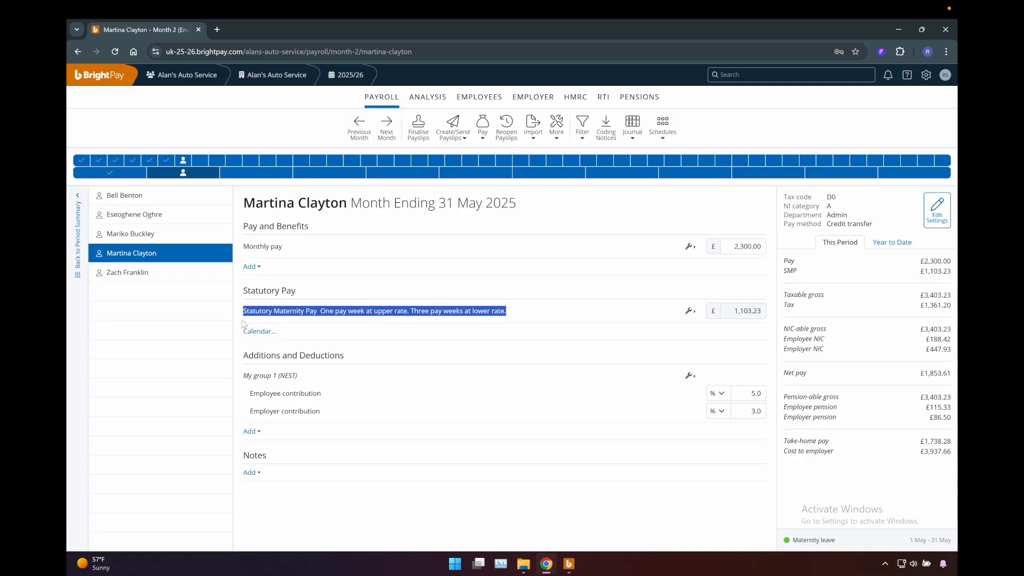
left_click(362, 315)
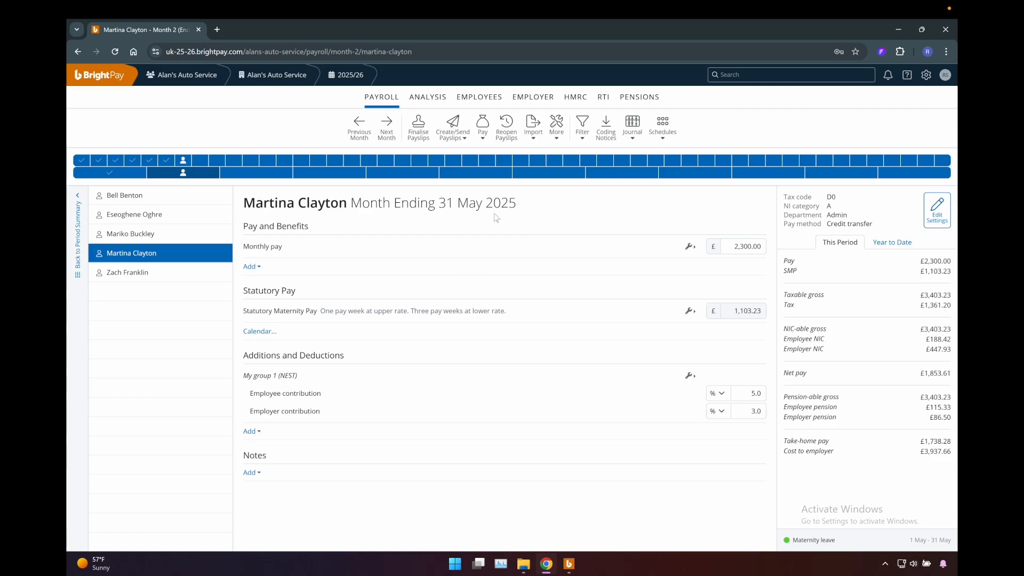
- Open the employee record of the person on maternity leave and review the personal, employment and starter/leaver details
left_click(490, 101)
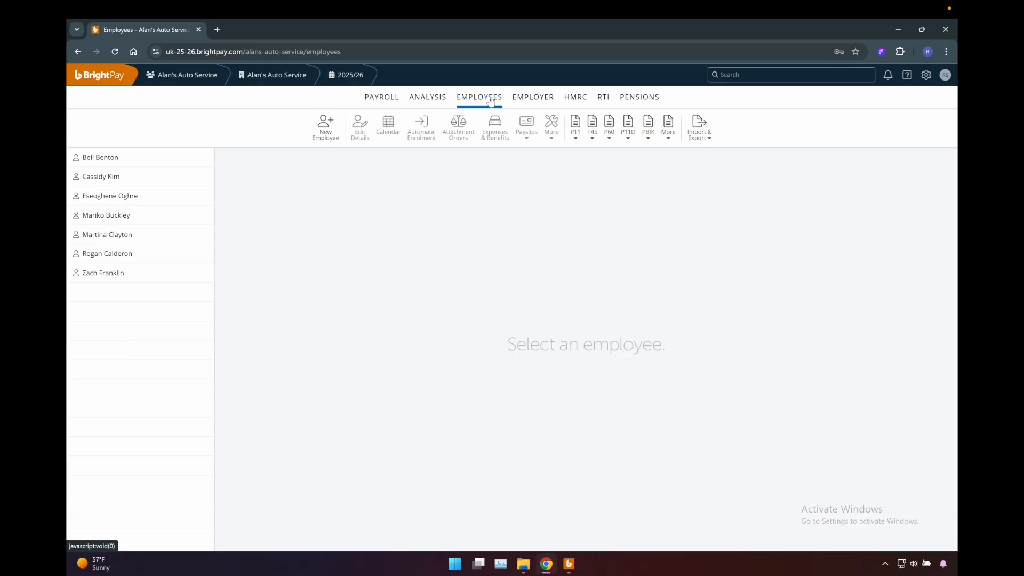
left_click(171, 235)
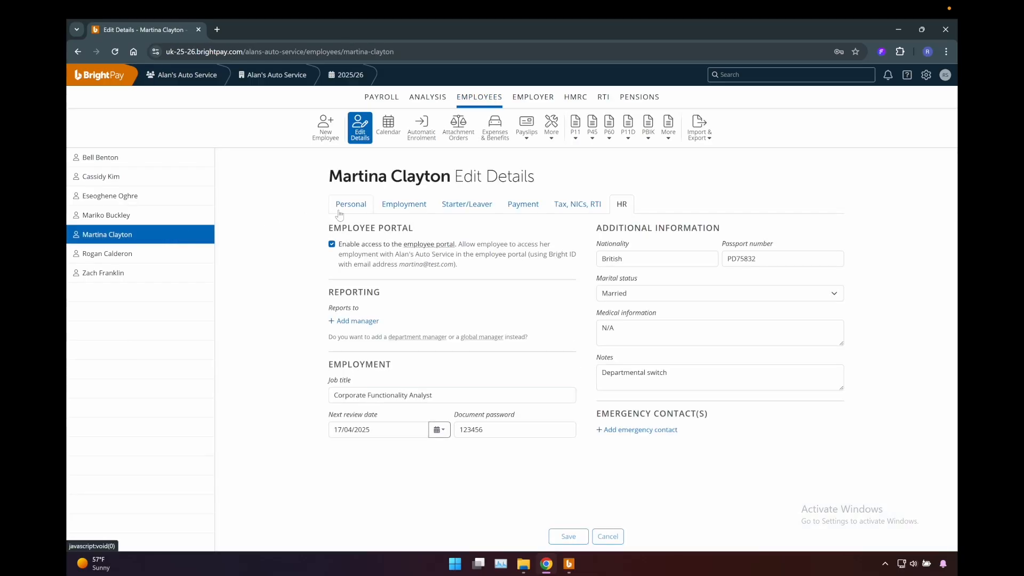
left_click(337, 212)
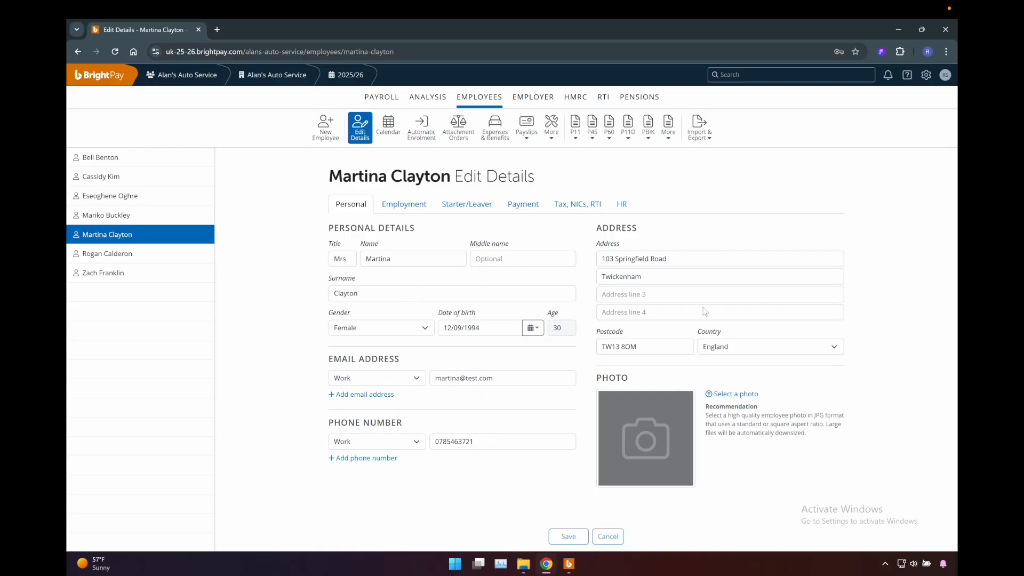
left_click(406, 202)
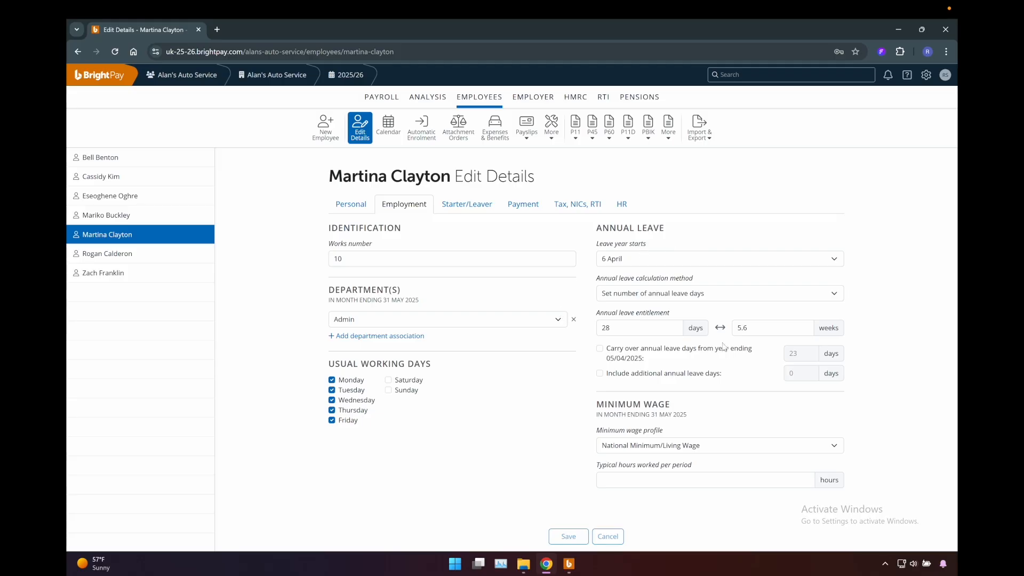
left_click(460, 206)
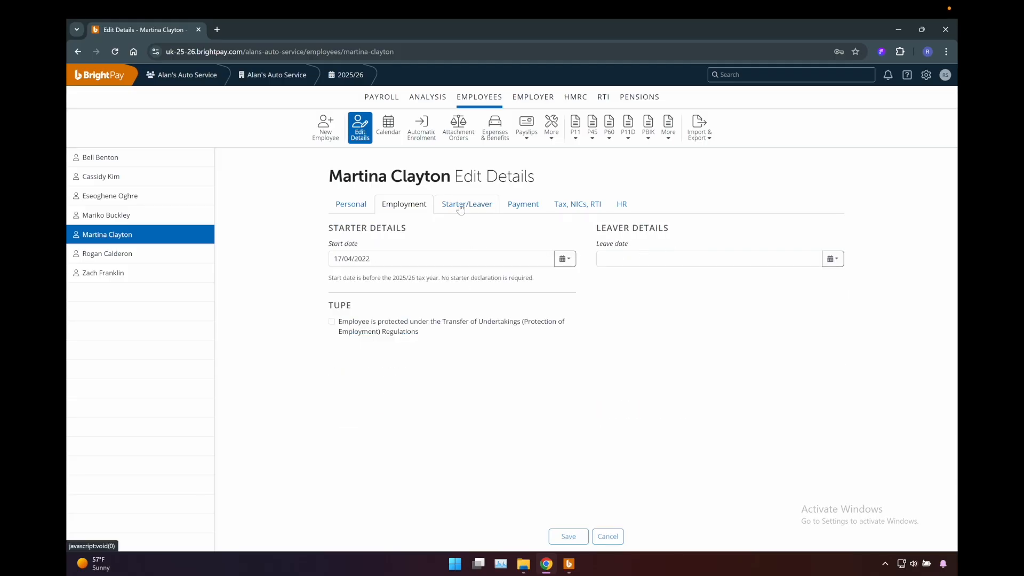
- Review the same employee's payment method, hourly and daily rates, the tax, NICs and RTI settings, and the HR details
left_click(515, 206)
left_click_drag(641, 259, 594, 258)
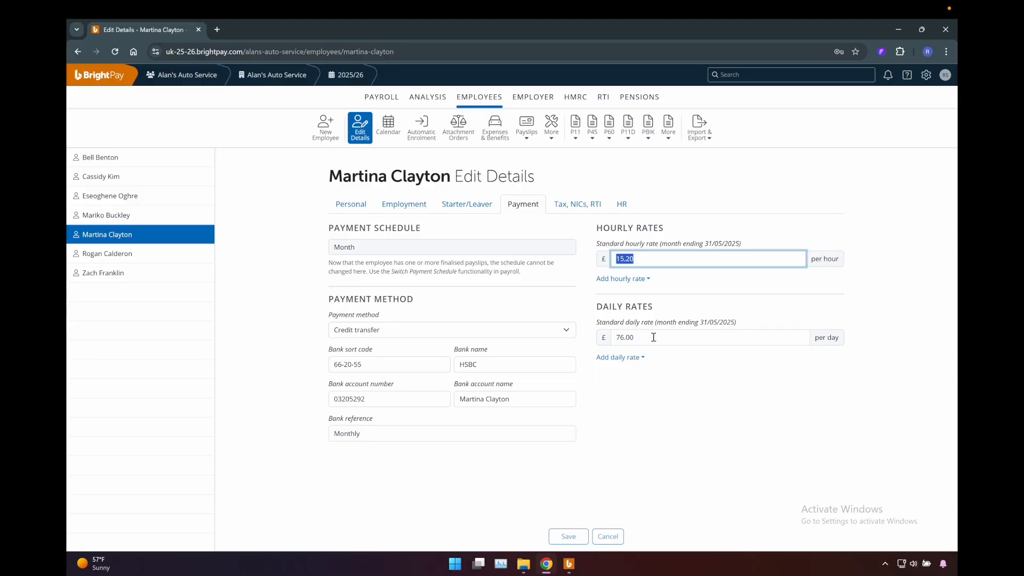
left_click_drag(654, 336, 614, 338)
left_click(566, 379)
left_click_drag(413, 367, 277, 338)
left_click(287, 321)
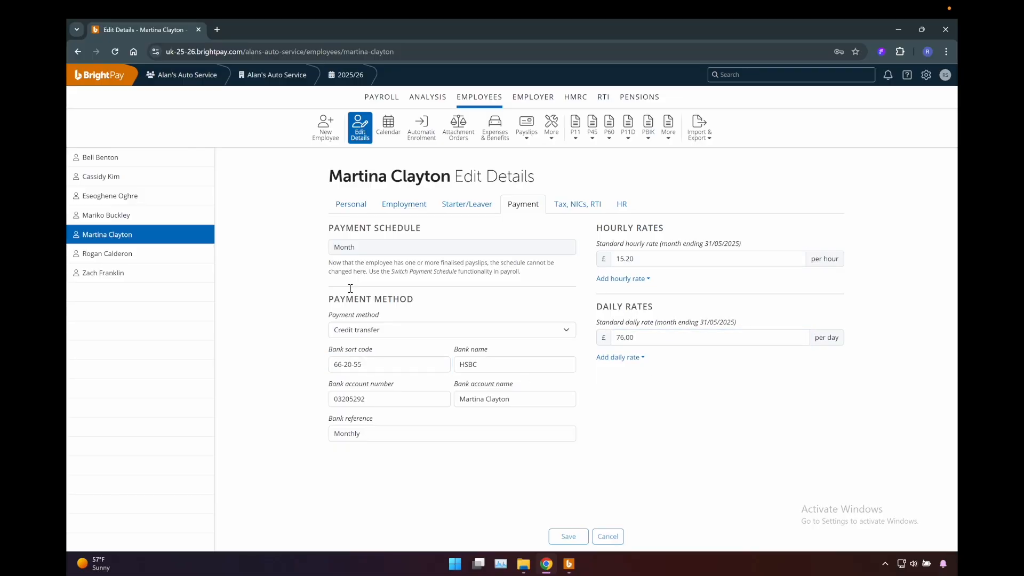
left_click(565, 207)
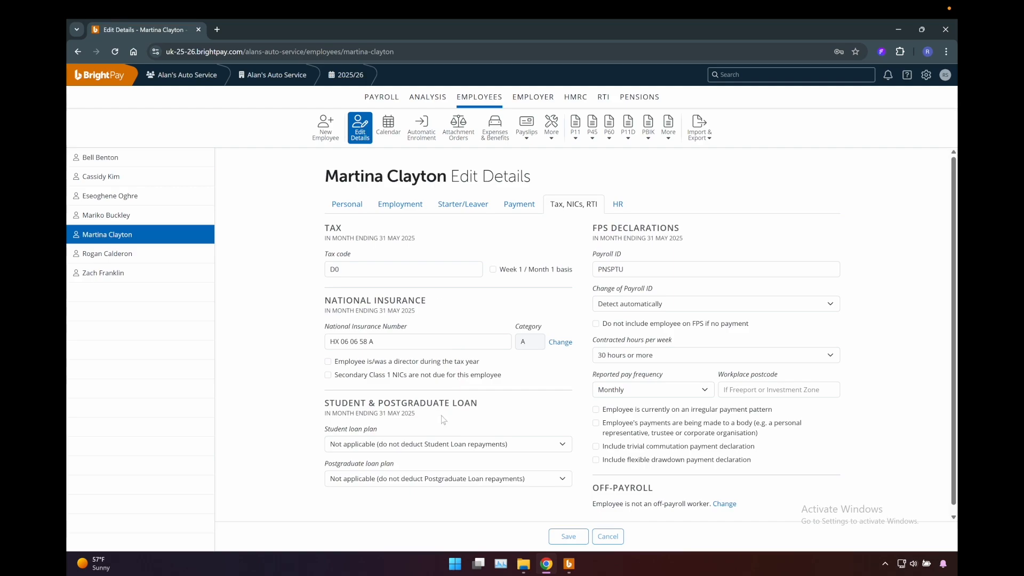
left_click(621, 207)
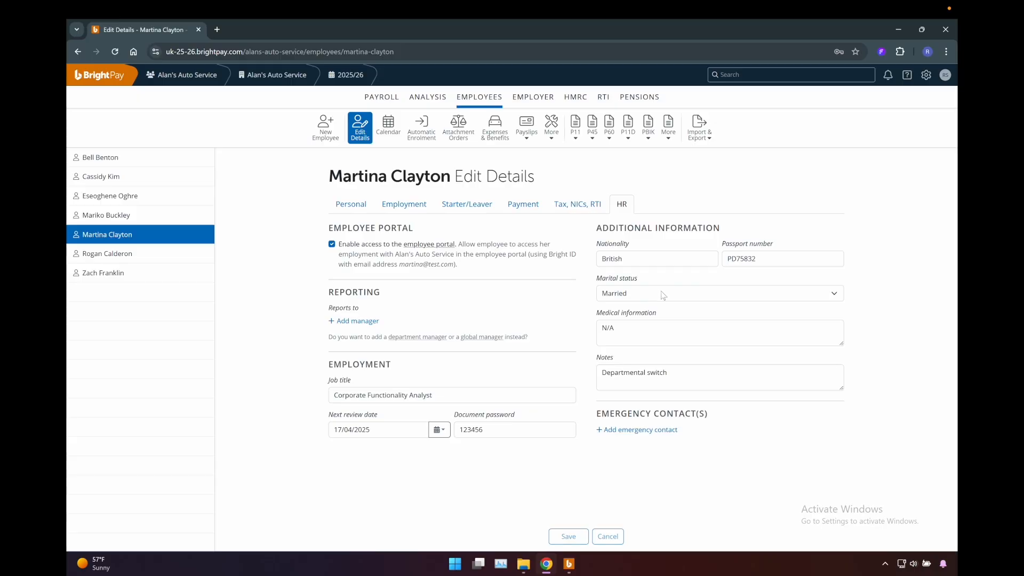
- View the employee's leave calendar back to March 2025 and inspect the leave on 3 March and 10 March
left_click(395, 137)
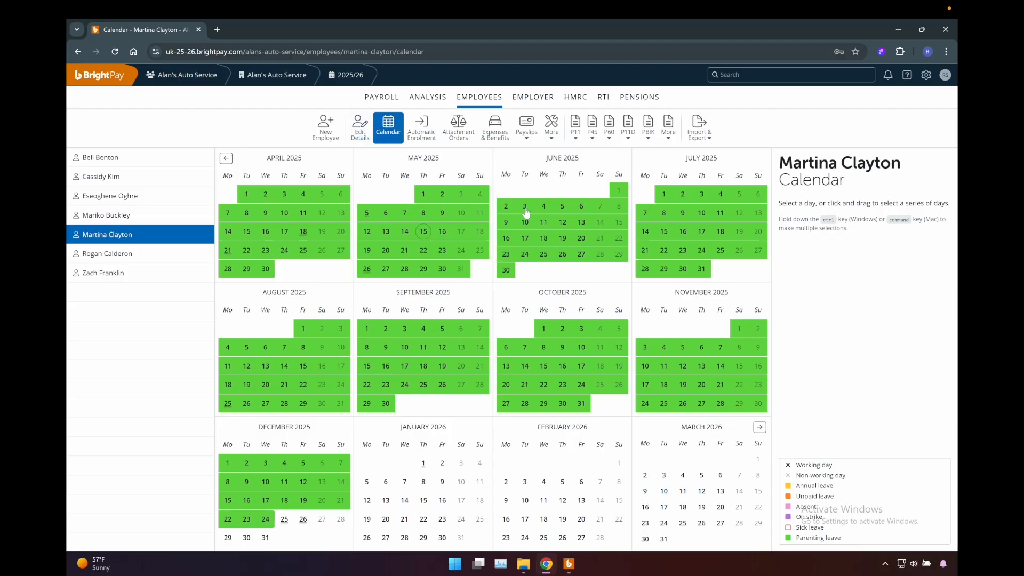
left_click(225, 158)
left_click(229, 207)
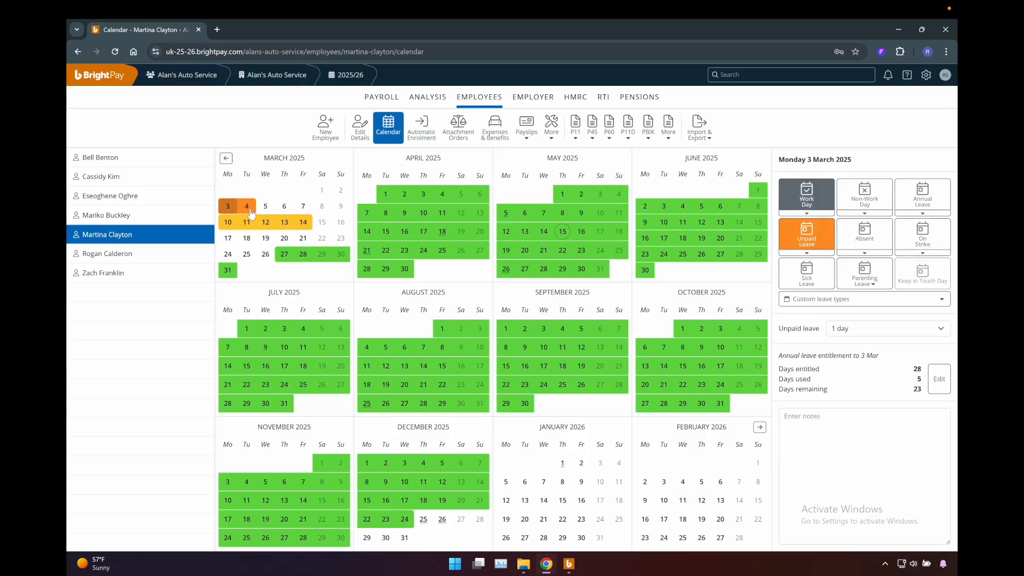
left_click(229, 224)
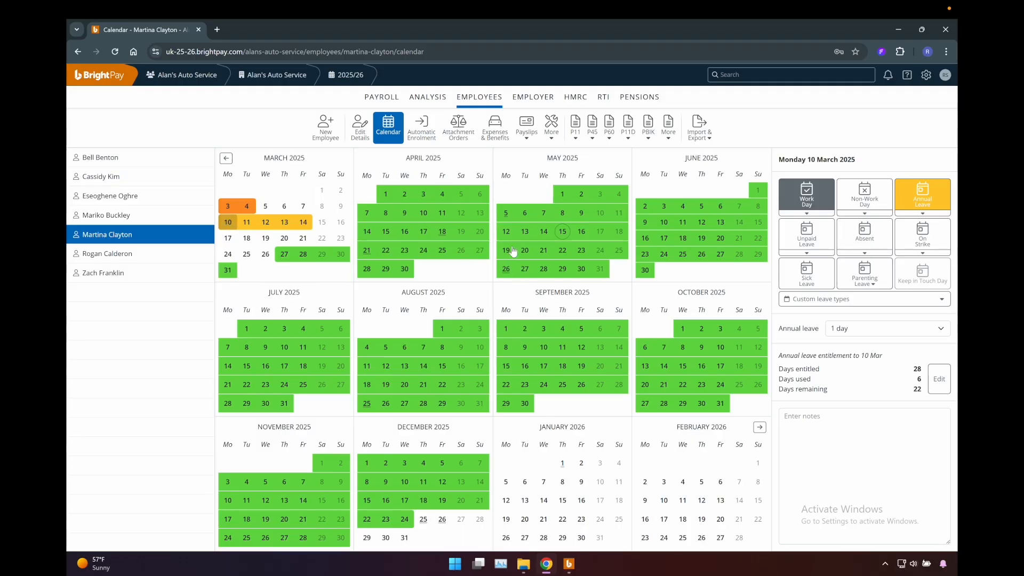
- Review the employee's automatic enrolment status, attachment orders, and expenses and benefits
left_click(430, 141)
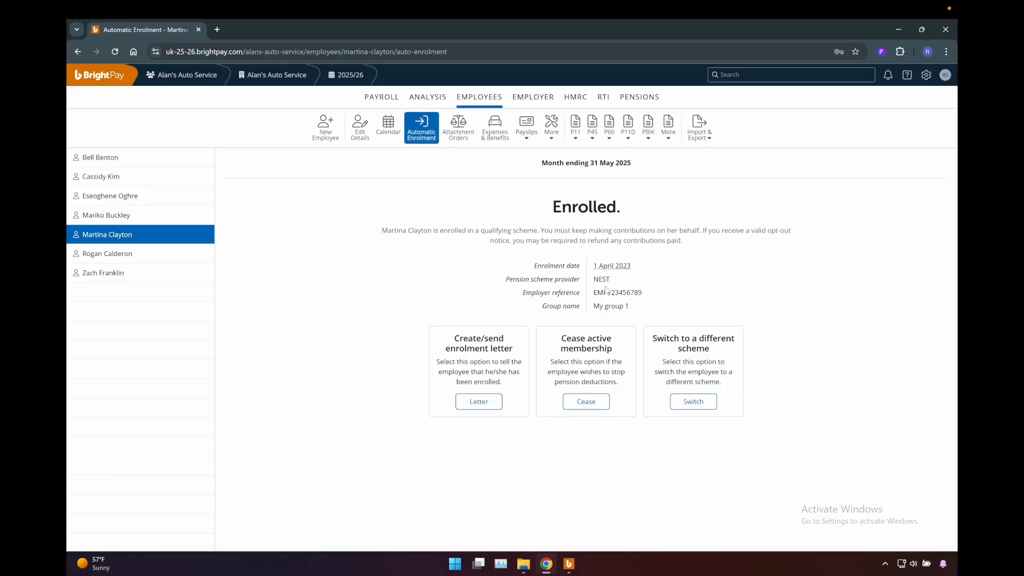
left_click(458, 130)
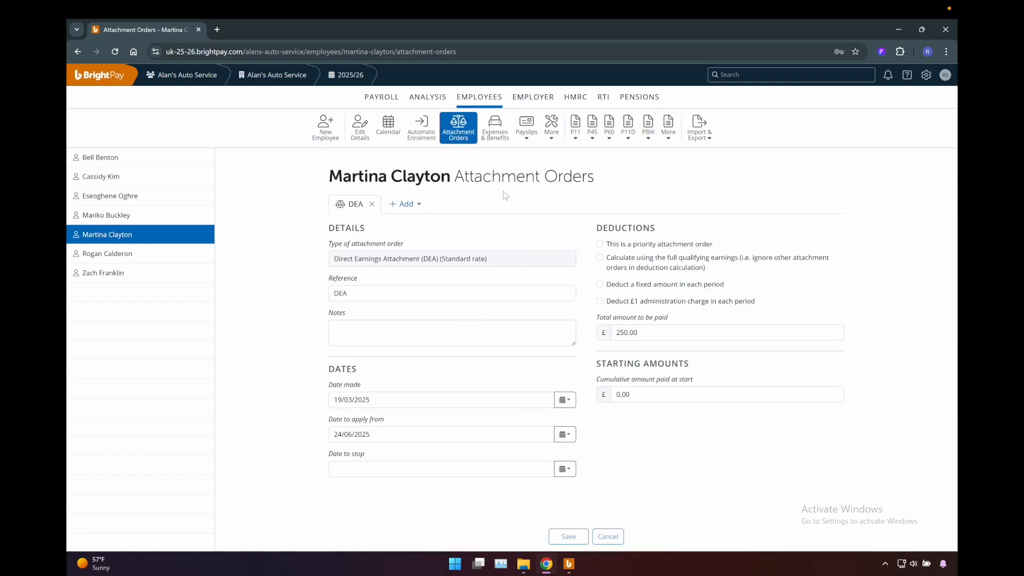
left_click(494, 128)
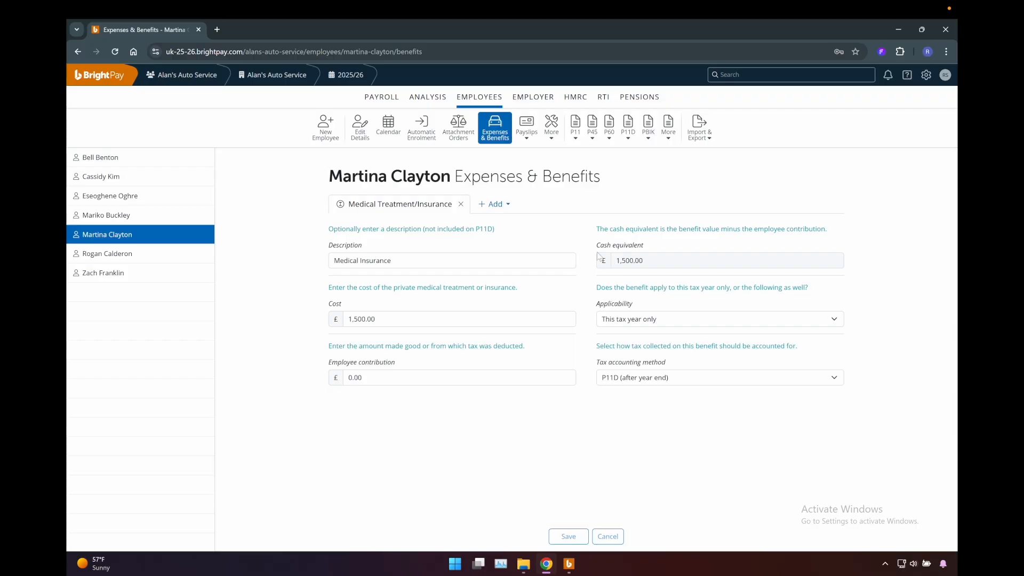
- Review the employer's basic details, the May 2025 employer calendar and the departments
left_click(527, 101)
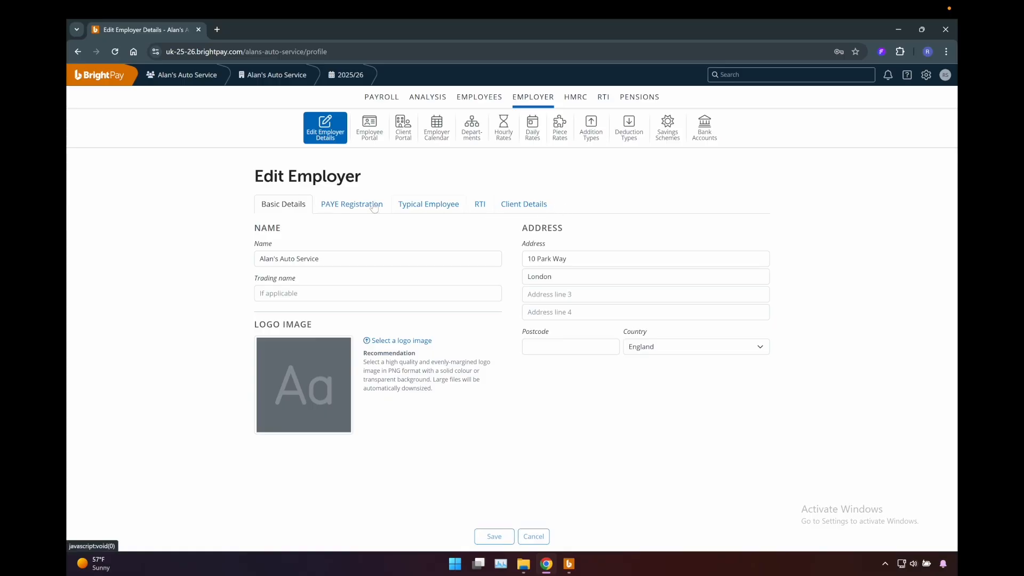
left_click(439, 134)
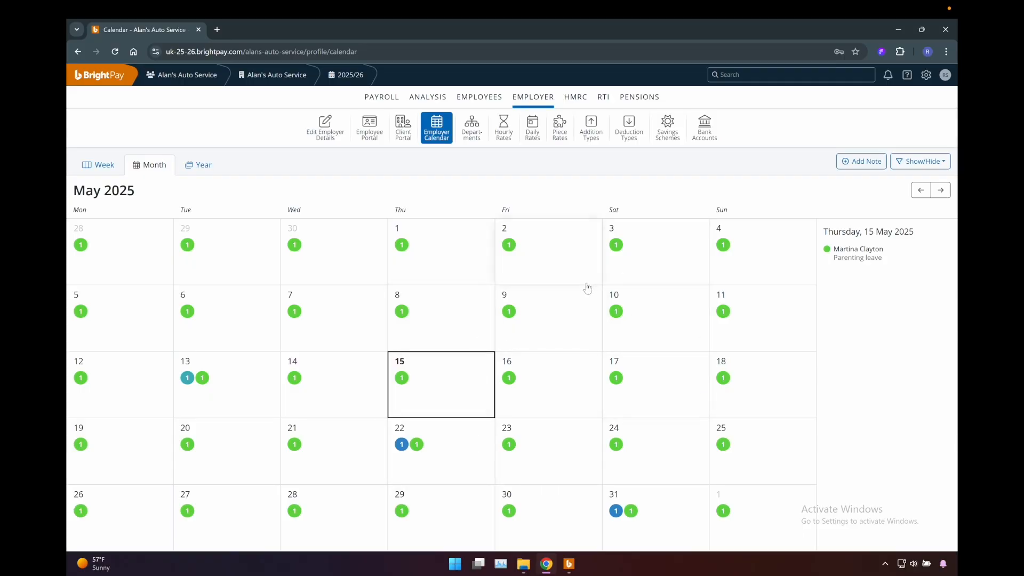
left_click(479, 140)
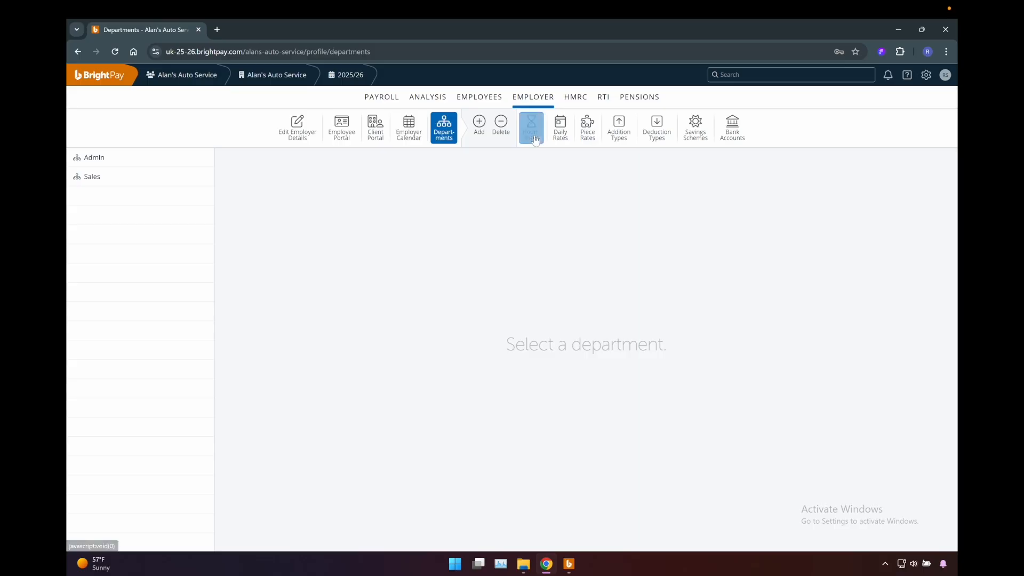
- Check the employer's imported pay rates, addition and deduction types, savings schemes and bank accounts
left_click(535, 140)
left_click(559, 138)
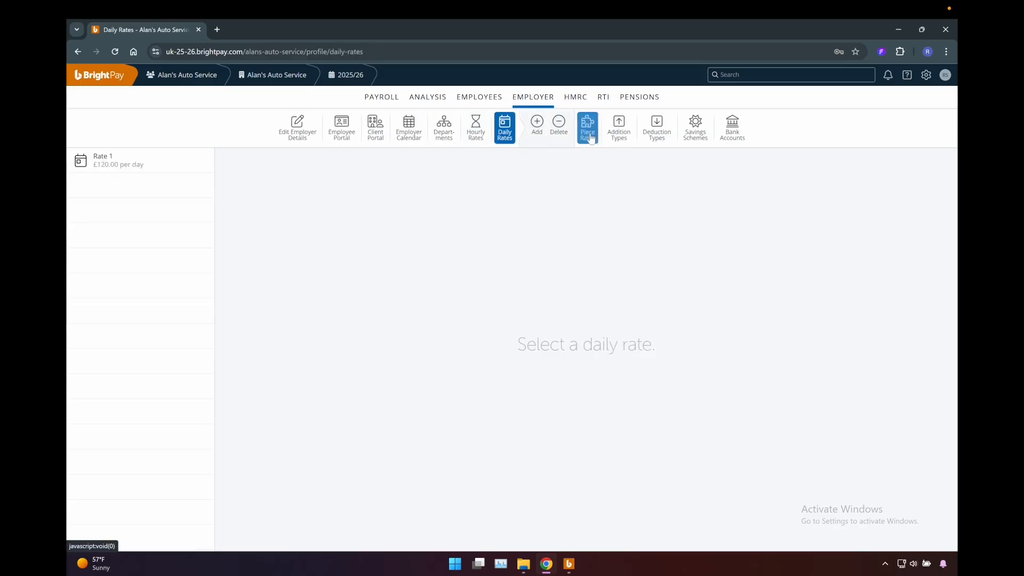
left_click(619, 133)
left_click(657, 133)
left_click(700, 134)
left_click(731, 134)
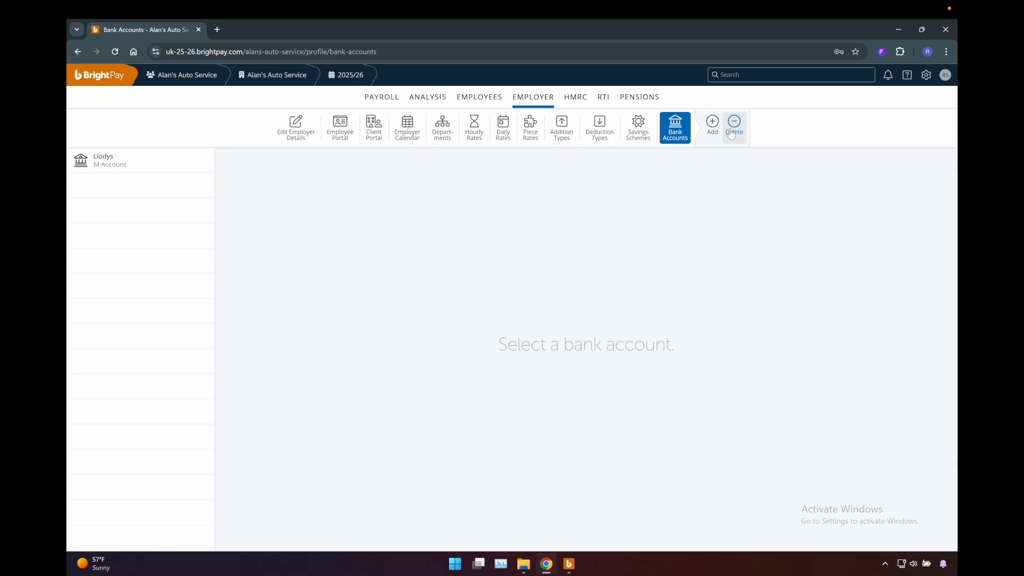
- Review the HMRC figures for the tax month ending 5 May 2025, including the amount due, amount paid and payment date
left_click(576, 101)
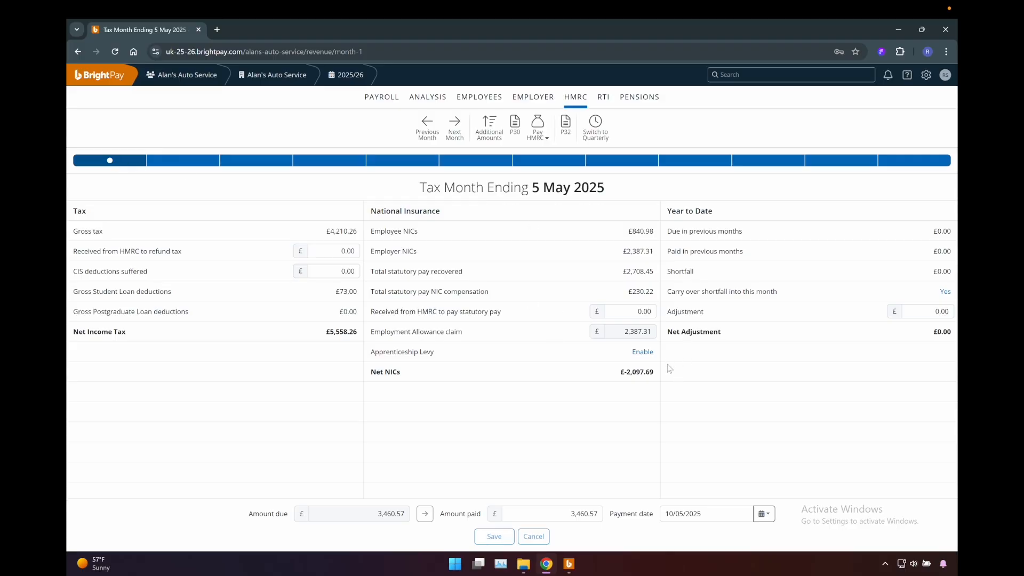
left_click(354, 512)
left_click(564, 515)
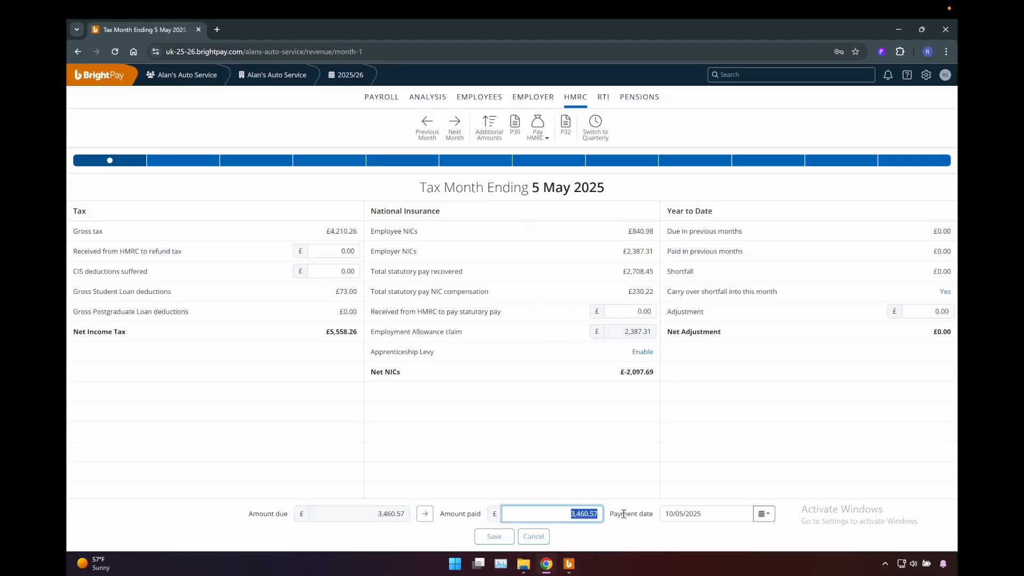
left_click(717, 514)
left_click(555, 419)
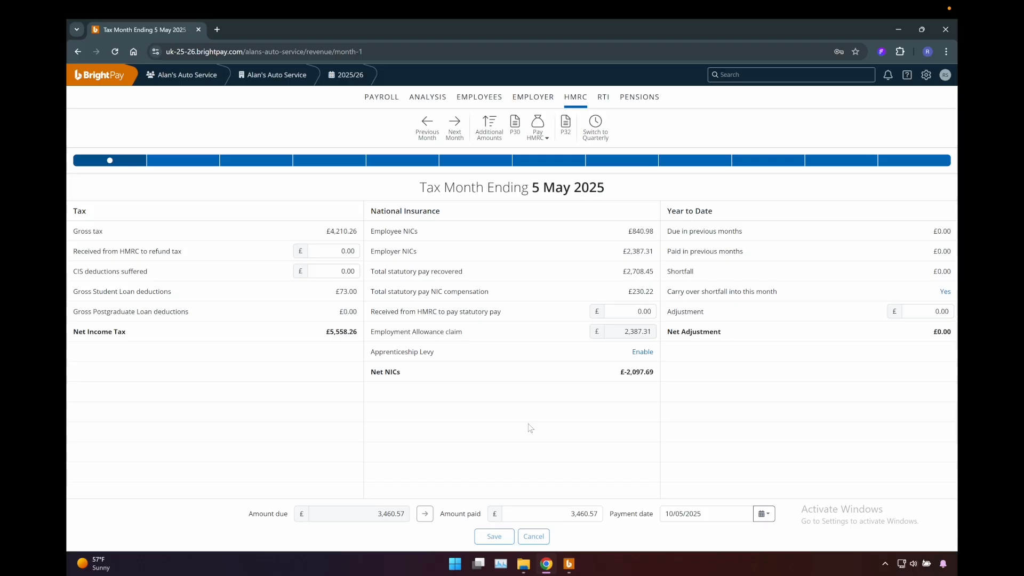
- Review the RTI Full Payment Submissions for the payments on 30 April, 11 April, 18 April and 25 April
left_click(605, 99)
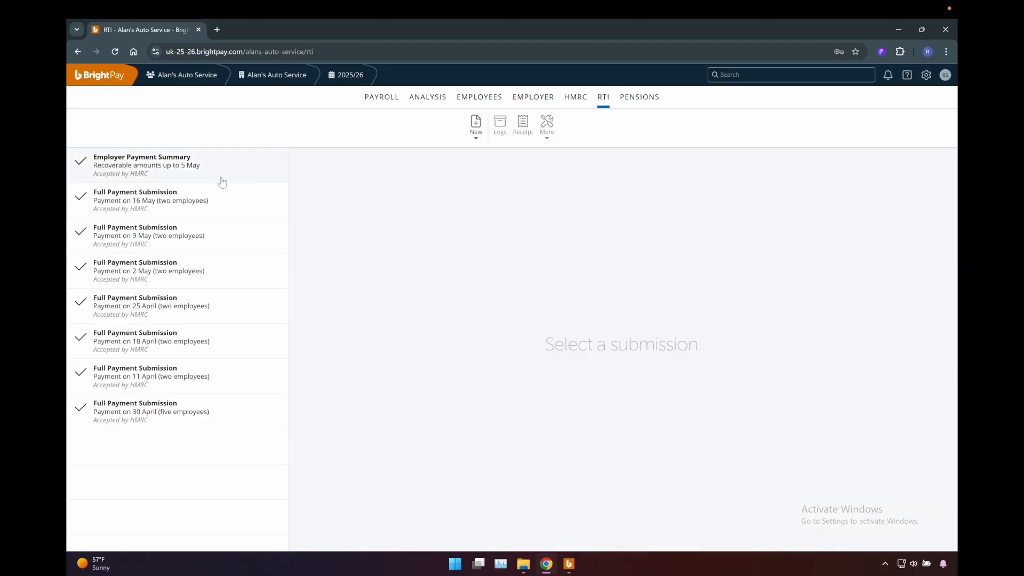
left_click(218, 410)
left_click(202, 374)
left_click(206, 341)
left_click(204, 312)
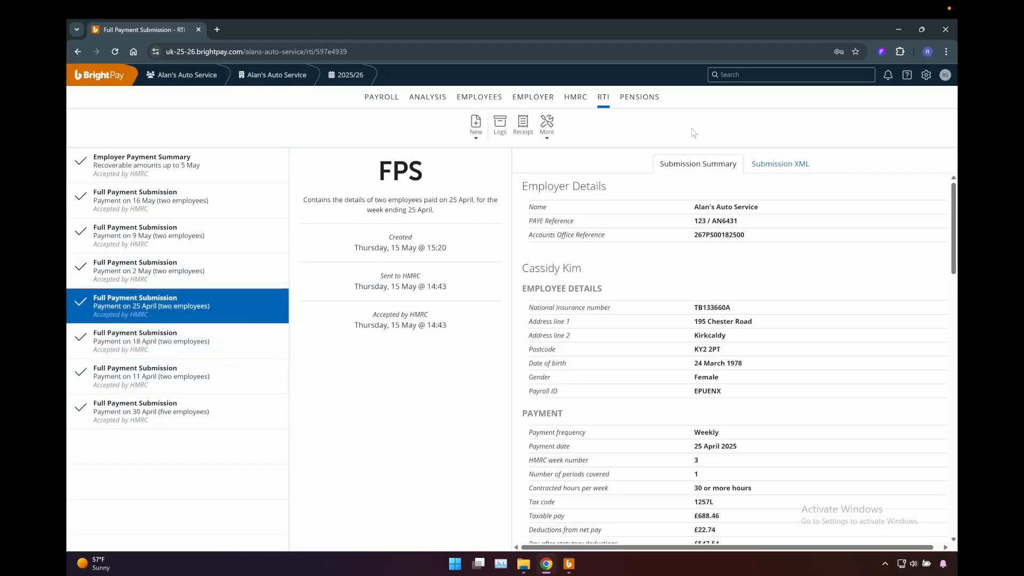
- Check the employer's automatic enrolment settings, the NEST scheme details and the NEST contributions summary
left_click(648, 106)
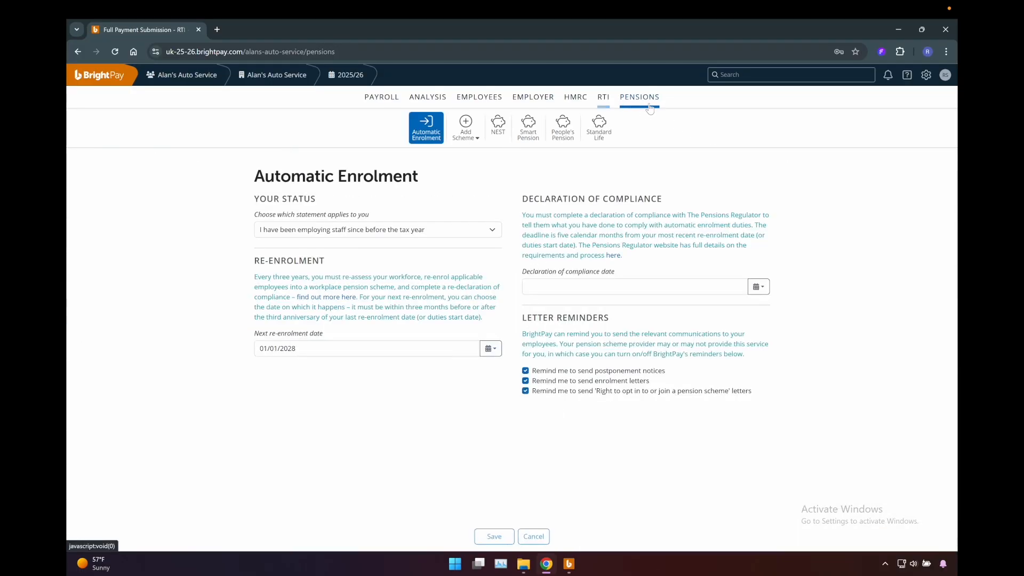
left_click(498, 129)
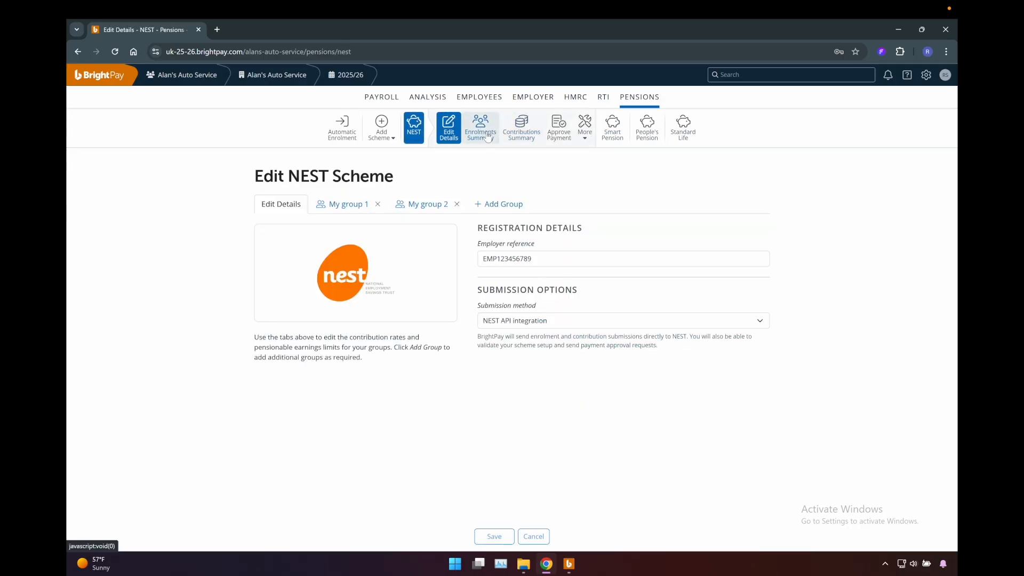
left_click(523, 135)
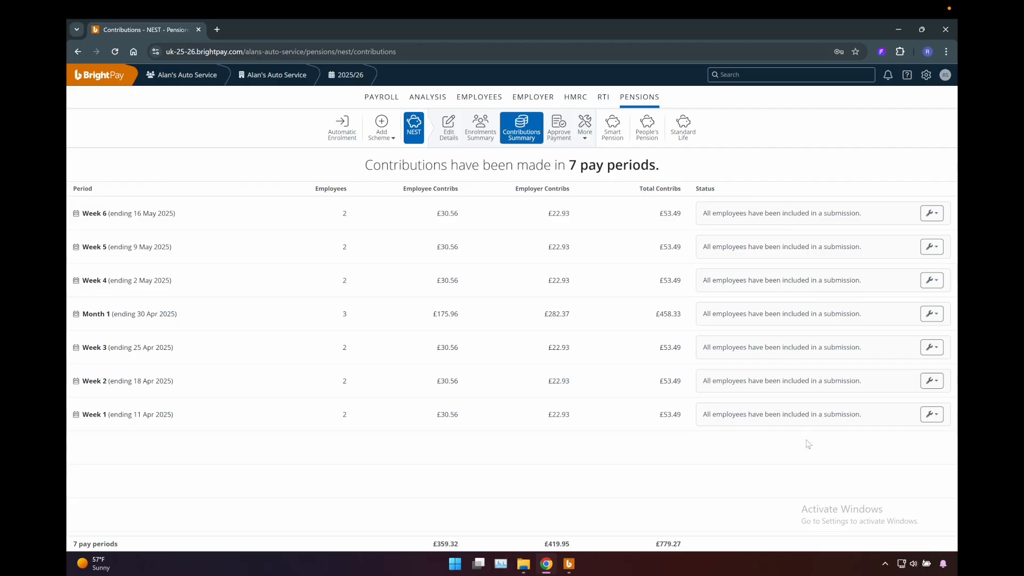
- Look at the setup of the Control Summary and Custom Report analysis reports and return to the payroll
left_click(434, 101)
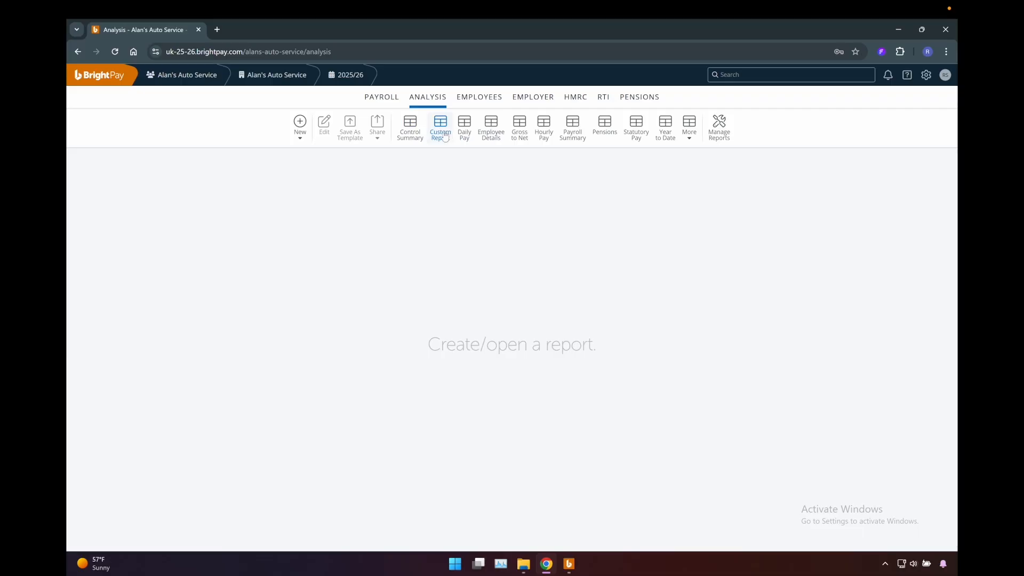
left_click(409, 133)
left_click(440, 136)
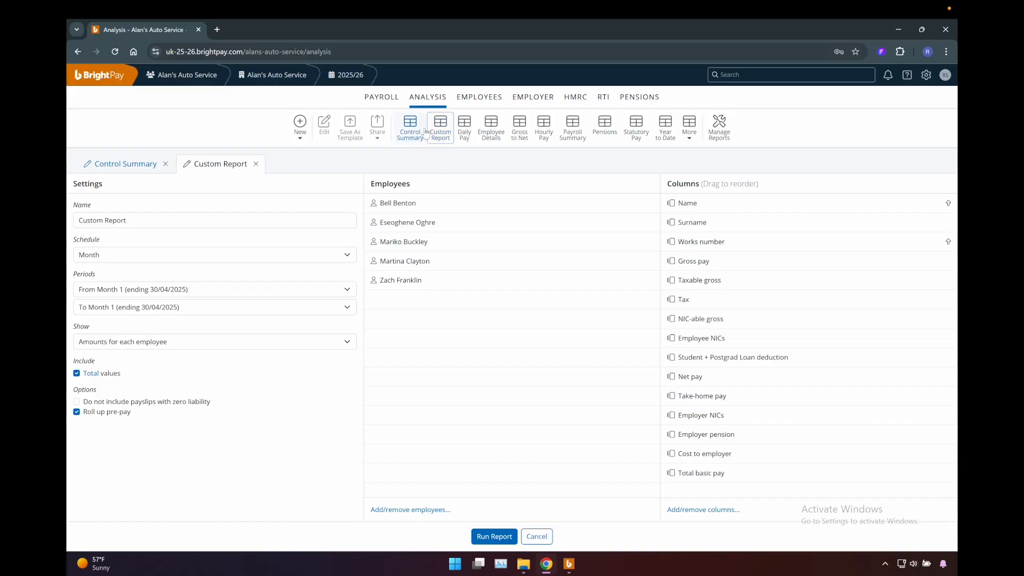
left_click(382, 97)
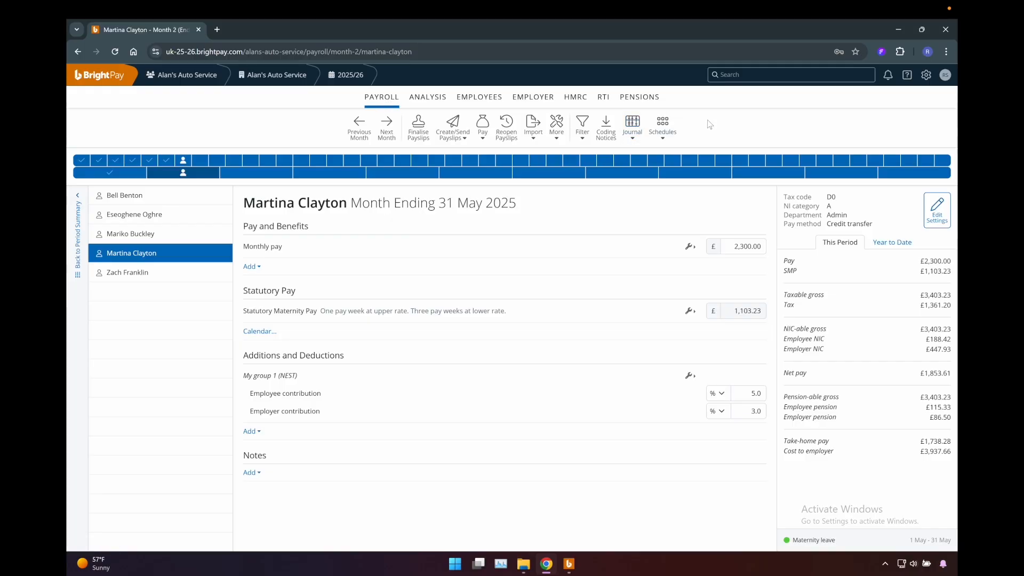
- View the Government Gateway credentials settings and the blank form for adding credentials, and close them without saving
left_click(927, 76)
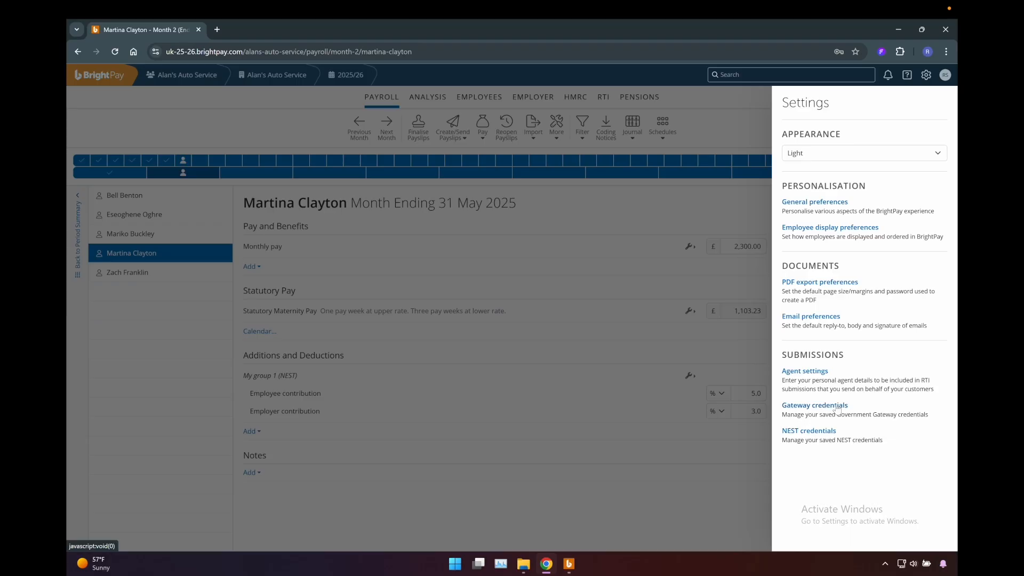
left_click(837, 406)
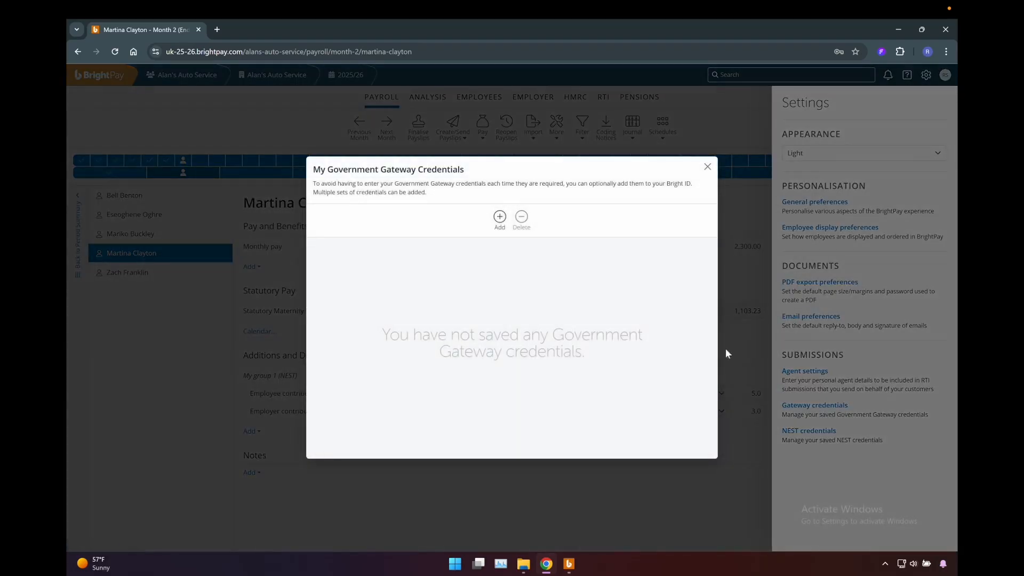
left_click(500, 219)
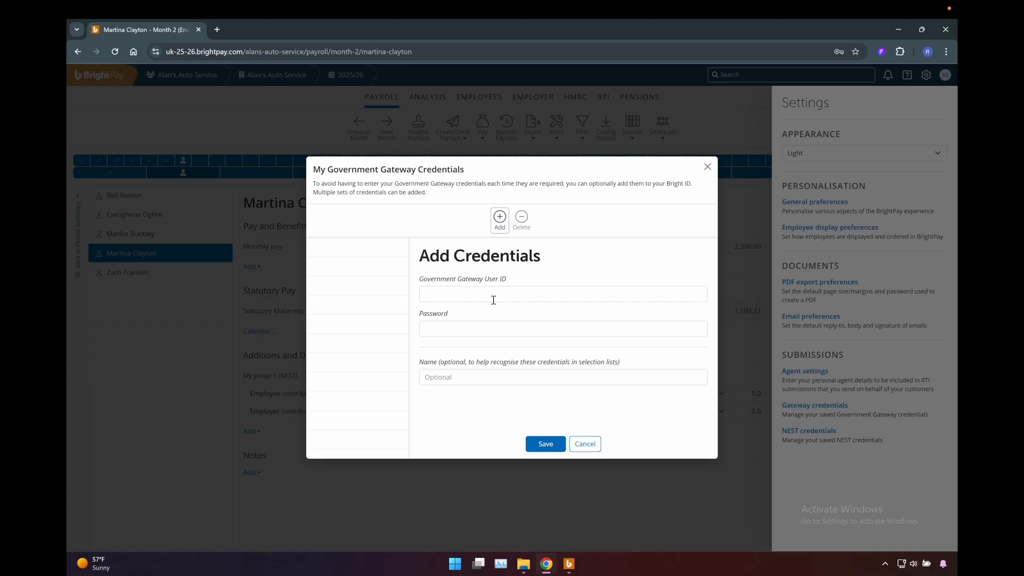
left_click(708, 167)
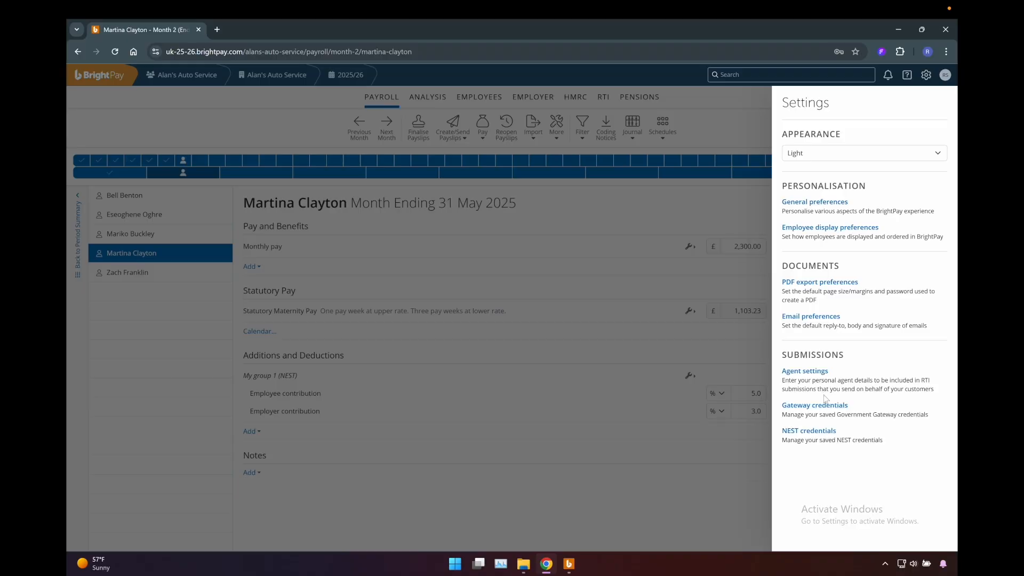
- View the NEST credentials settings and their blank entry form, and close them and the settings without saving
left_click(811, 432)
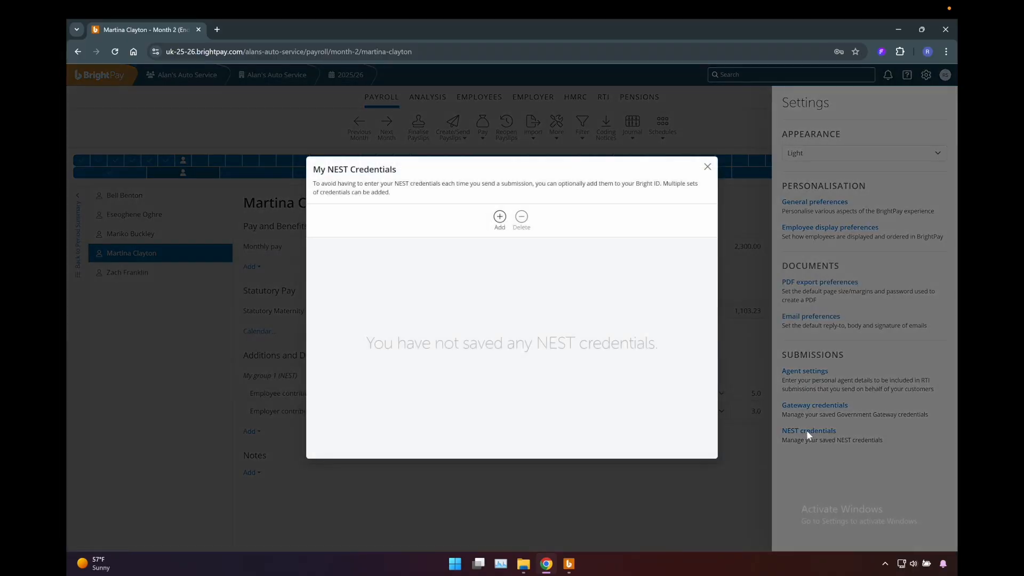
left_click(499, 219)
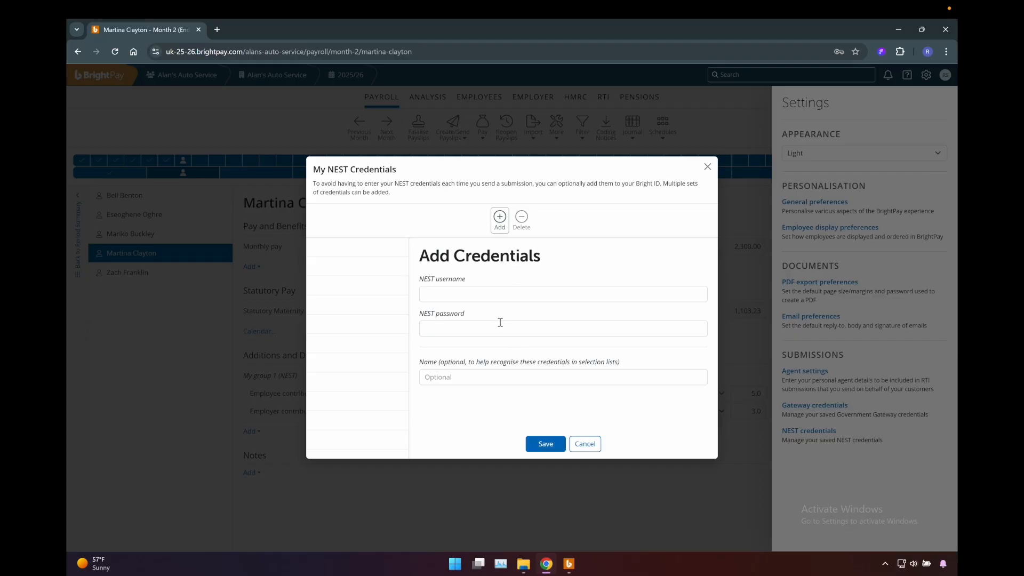
left_click(707, 166)
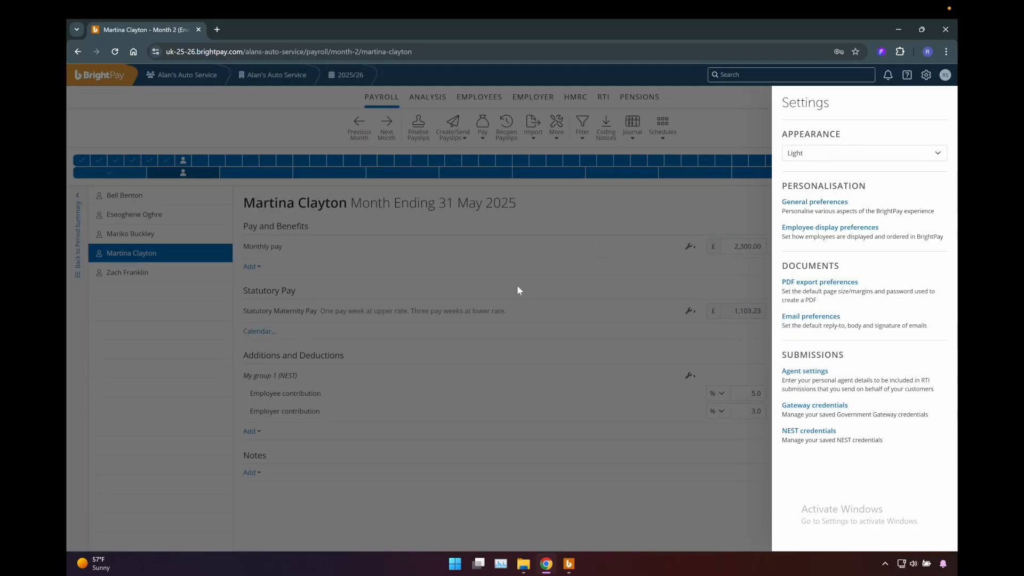
left_click(520, 271)
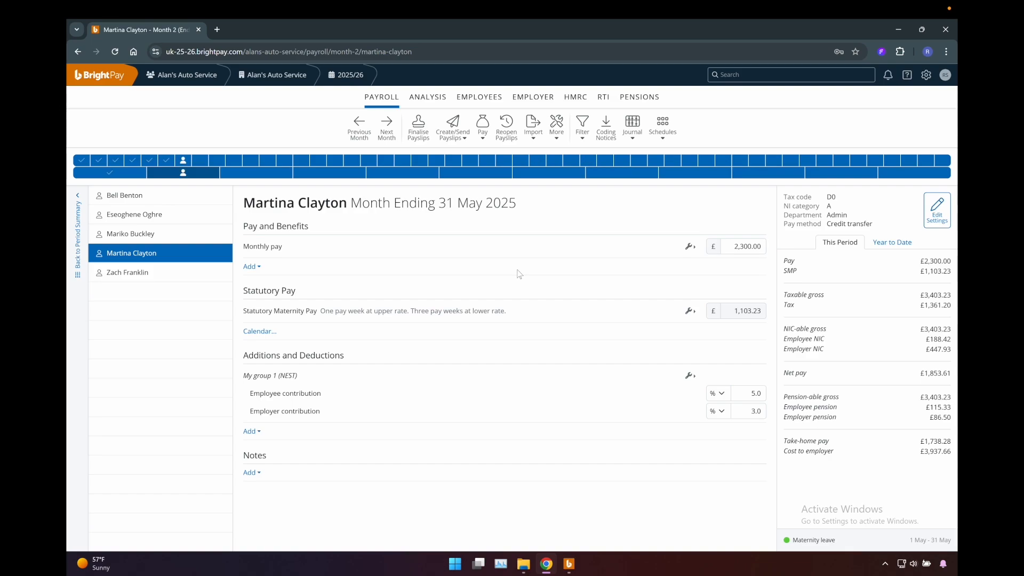
- View the Help & Support contact options, support hours and resources, and return to the payroll
left_click(907, 75)
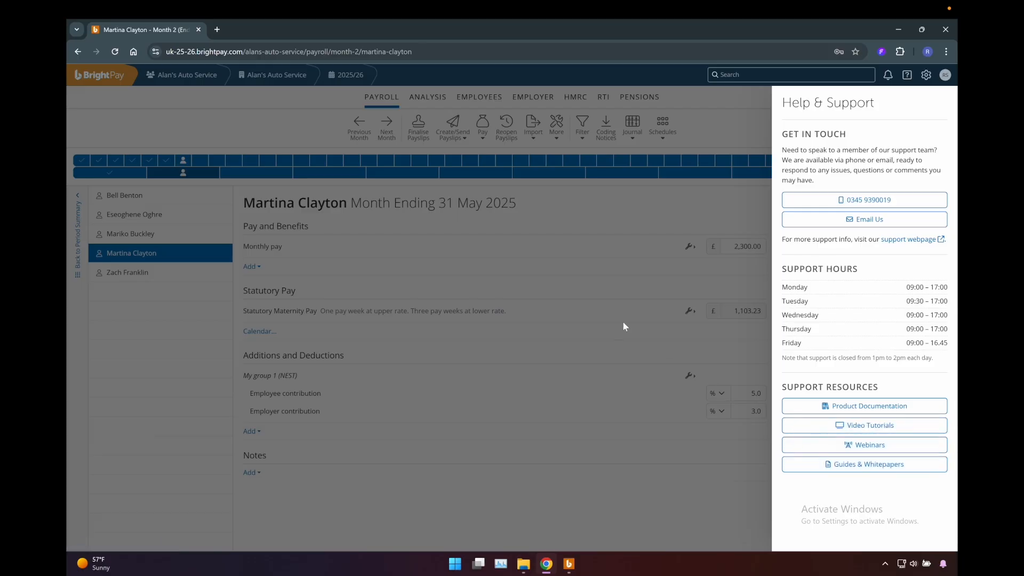
left_click(589, 275)
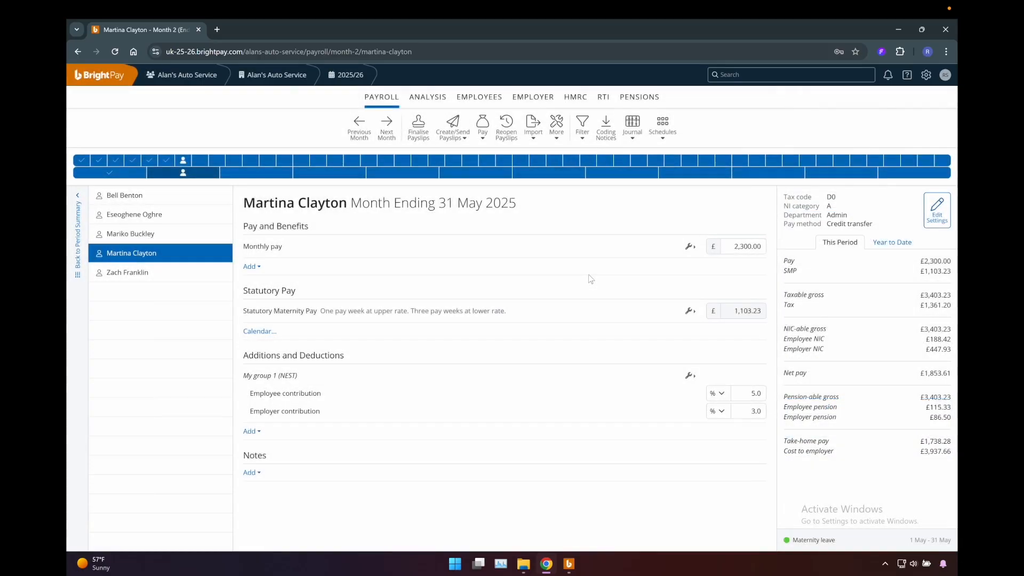